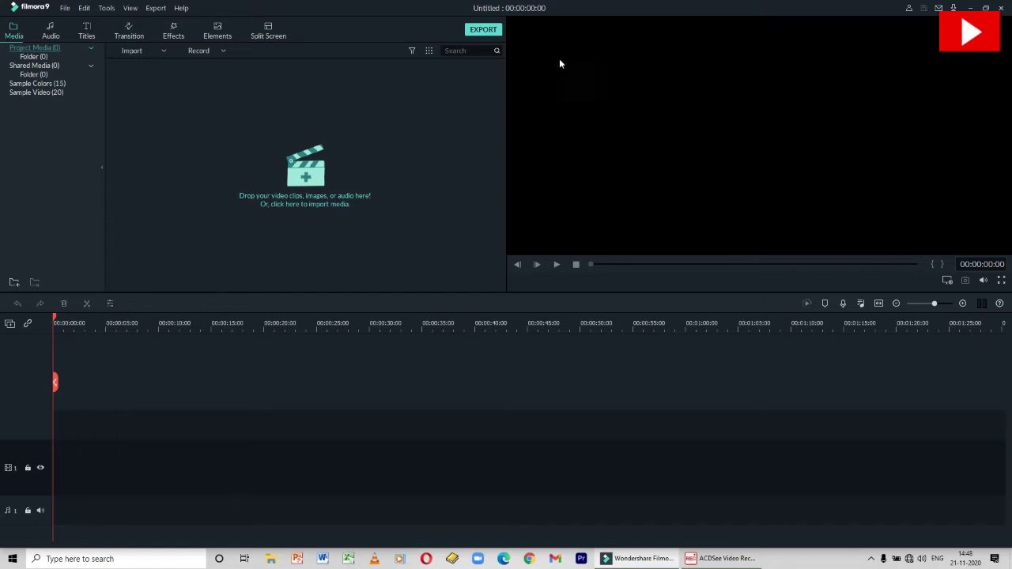
{"action": "right_click", "coordinate": [680, 76]}
{"action": "left_click", "coordinate": [623, 75]}
{"action": "left_click", "coordinate": [127, 68]}
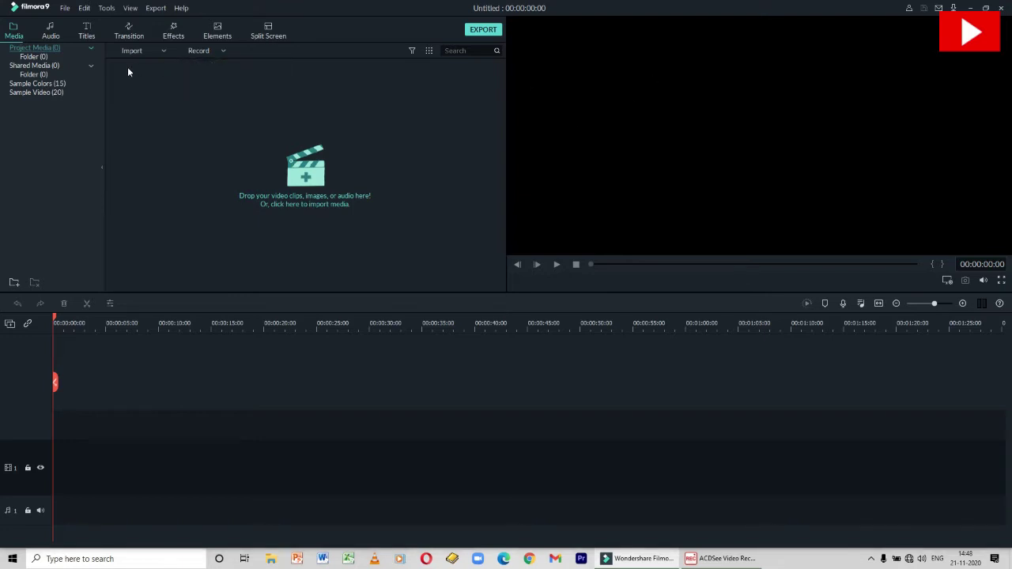
{"action": "left_click", "coordinate": [476, 8]}
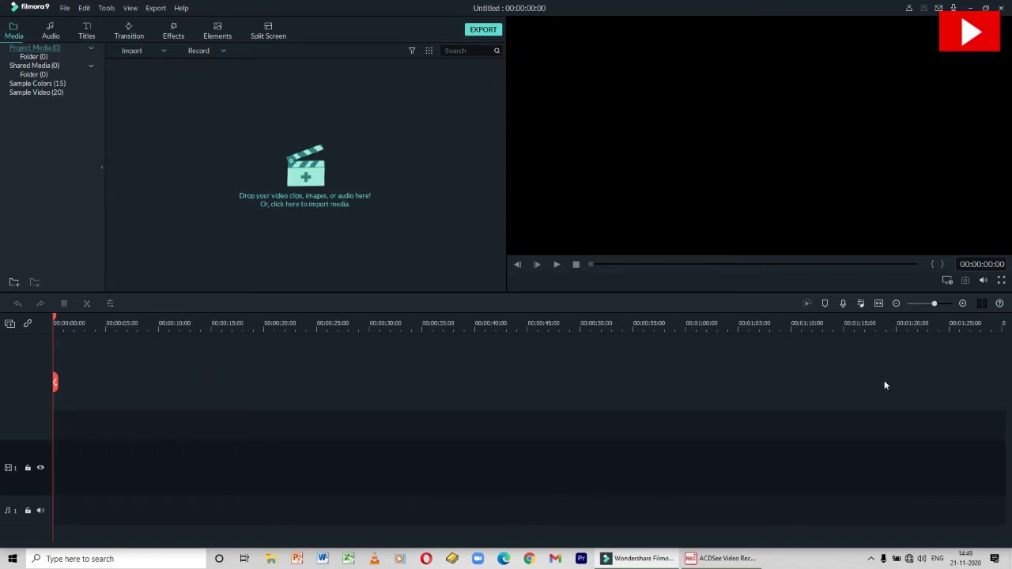
{"action": "right_click", "coordinate": [779, 387]}
{"action": "left_click", "coordinate": [725, 391]}
Step: Add three extra video tracks to the timeline
{"action": "left_click", "coordinate": [10, 323]}
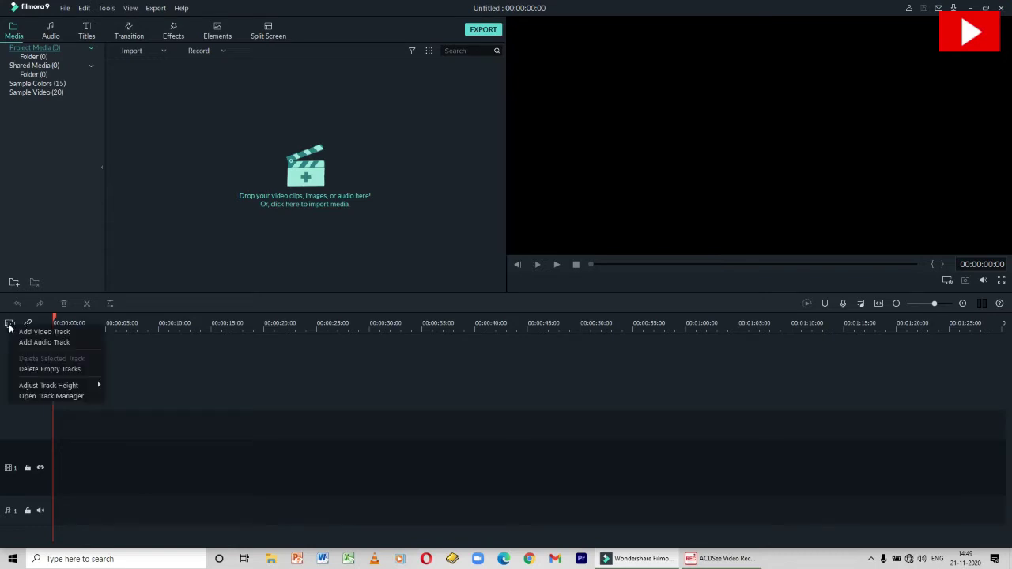
{"action": "left_click", "coordinate": [32, 332]}
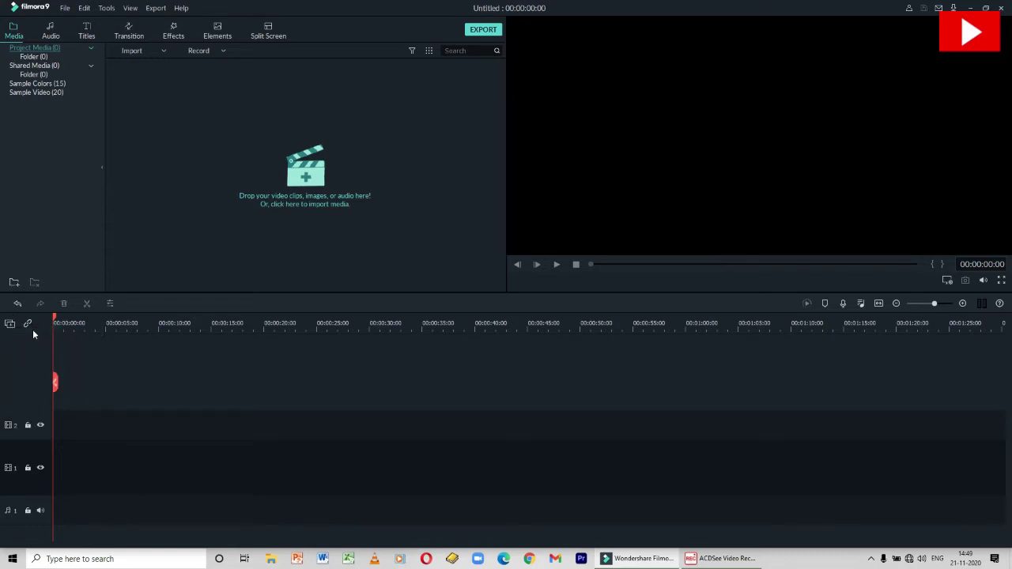
{"action": "left_click", "coordinate": [15, 324]}
{"action": "left_click", "coordinate": [38, 332]}
{"action": "left_click", "coordinate": [9, 323]}
{"action": "left_click", "coordinate": [31, 331]}
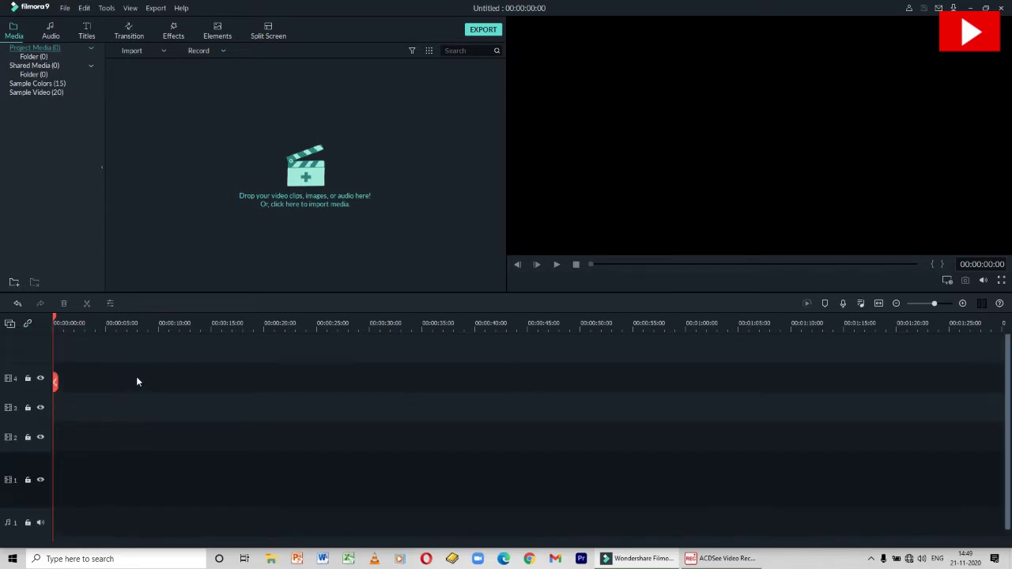
Step: Undo the three video track additions
{"action": "key", "text": "ctrl+z"}
{"action": "key", "text": "ctrl+z"}
{"action": "key", "text": "ctrl+z"}
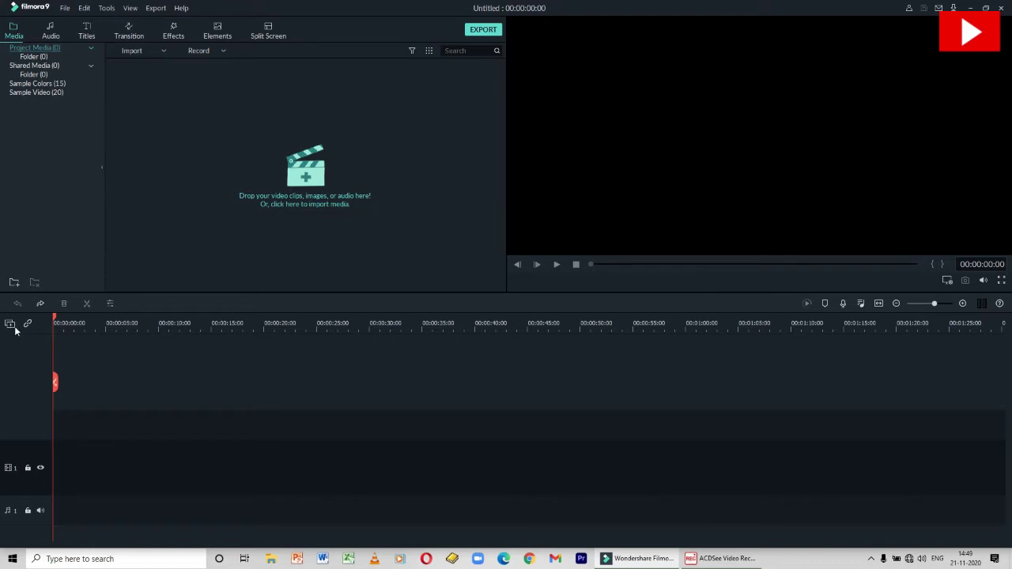
Step: Add two audio tracks to the timeline and undo both additions
{"action": "left_click", "coordinate": [9, 327]}
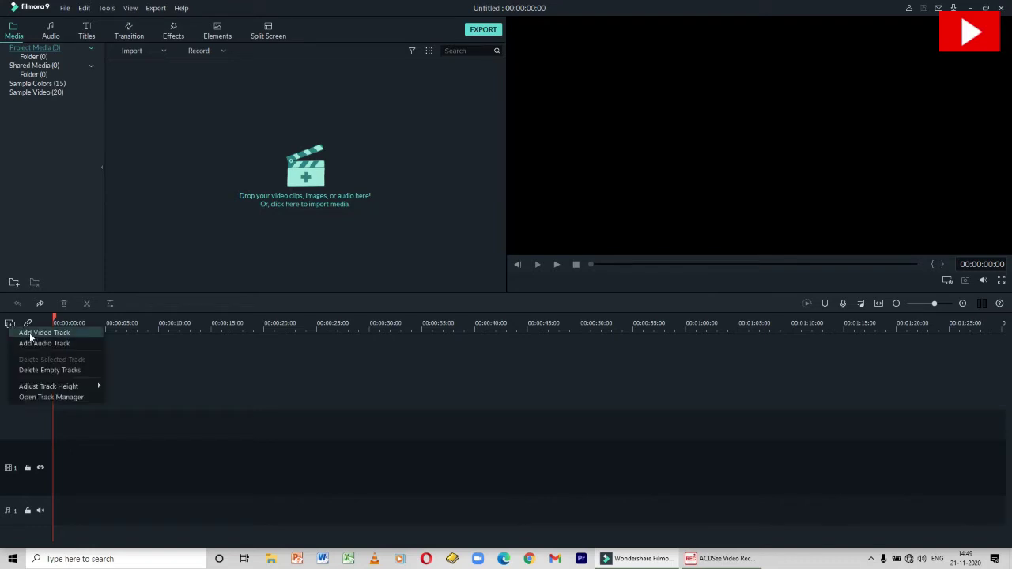
{"action": "left_click", "coordinate": [66, 343]}
{"action": "left_click", "coordinate": [10, 323]}
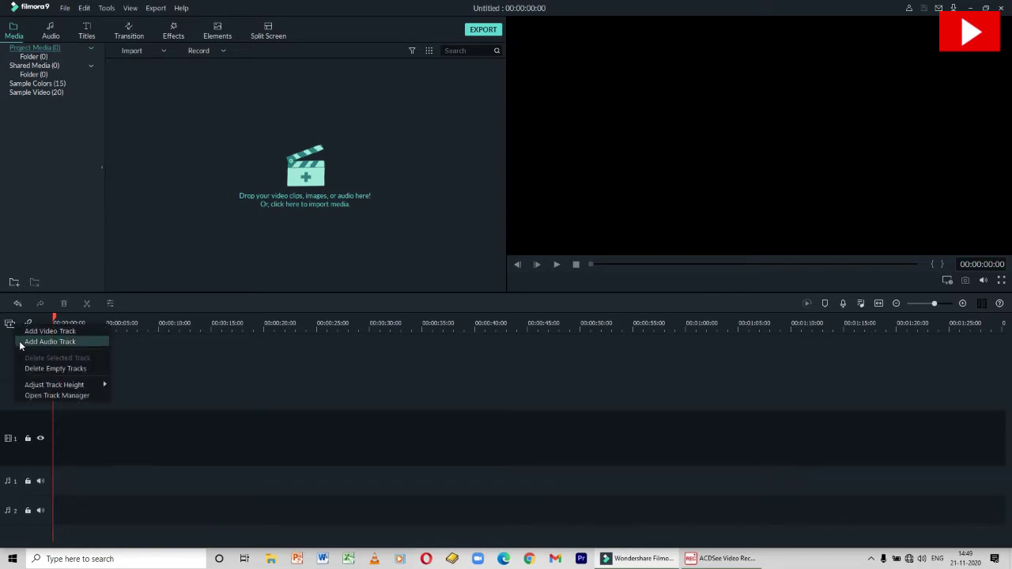
{"action": "left_click", "coordinate": [66, 341]}
{"action": "key", "text": "ctrl+z"}
{"action": "key", "text": "ctrl+z"}
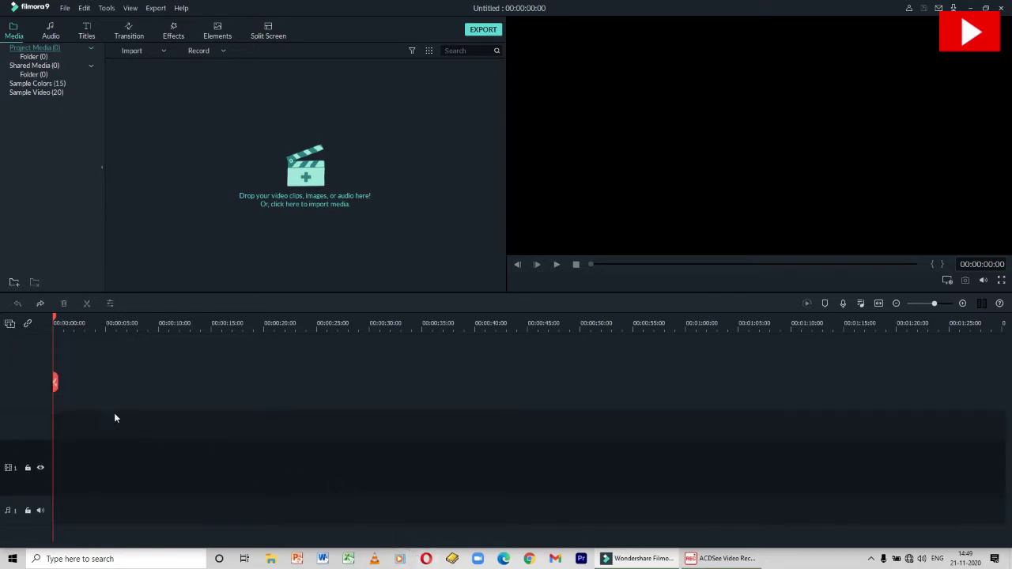
Step: Run Delete Empty Tracks on the timeline both before and after adding two video tracks
{"action": "left_click", "coordinate": [9, 323]}
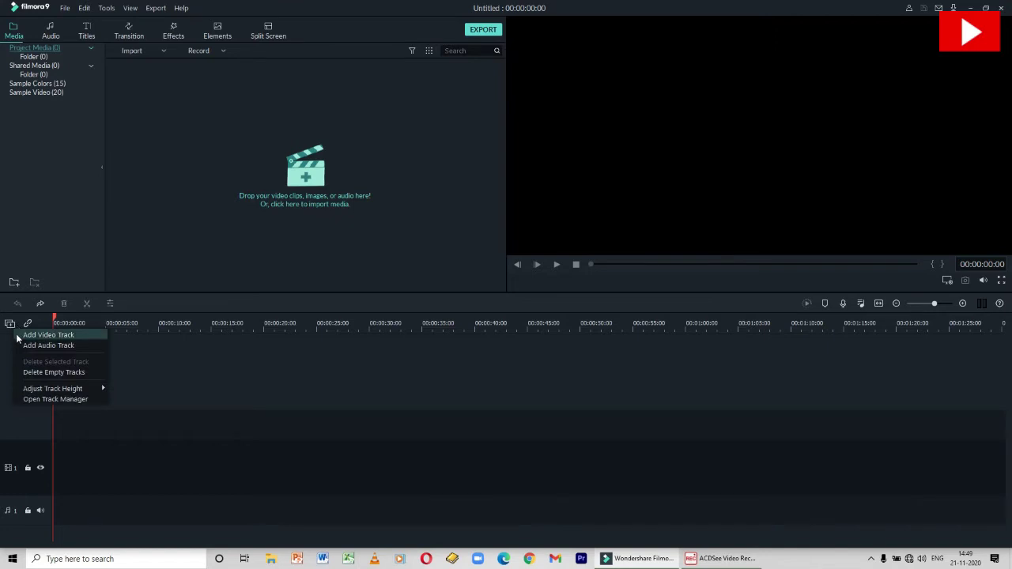
{"action": "left_click", "coordinate": [75, 372]}
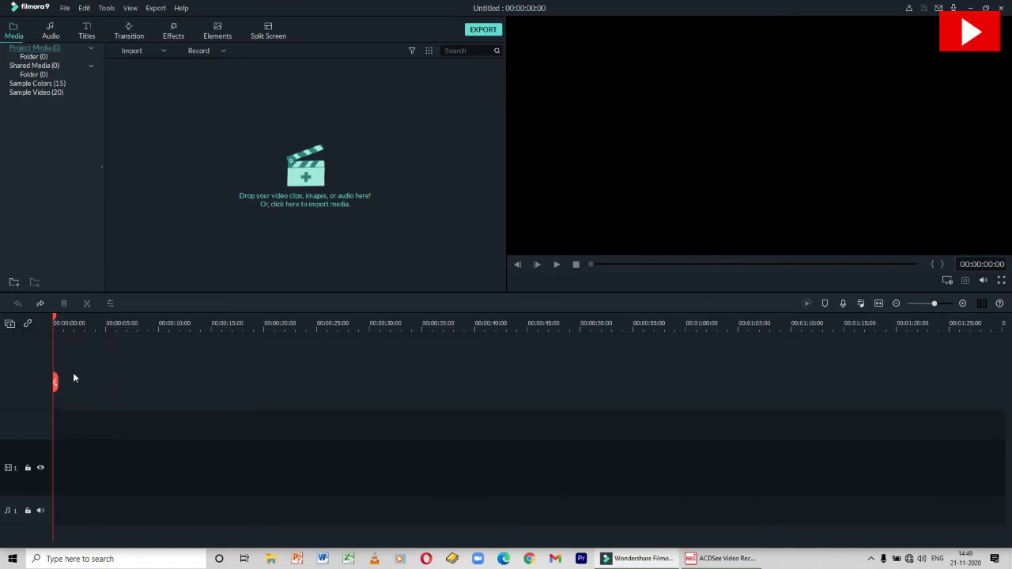
{"action": "left_click", "coordinate": [11, 324]}
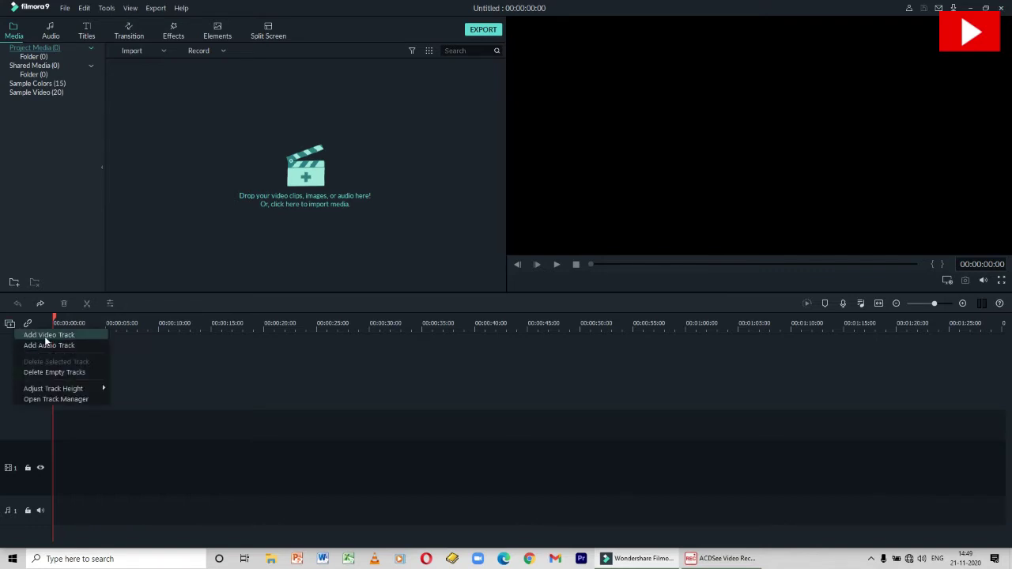
{"action": "left_click", "coordinate": [45, 337]}
{"action": "left_click", "coordinate": [10, 324]}
{"action": "left_click", "coordinate": [30, 334]}
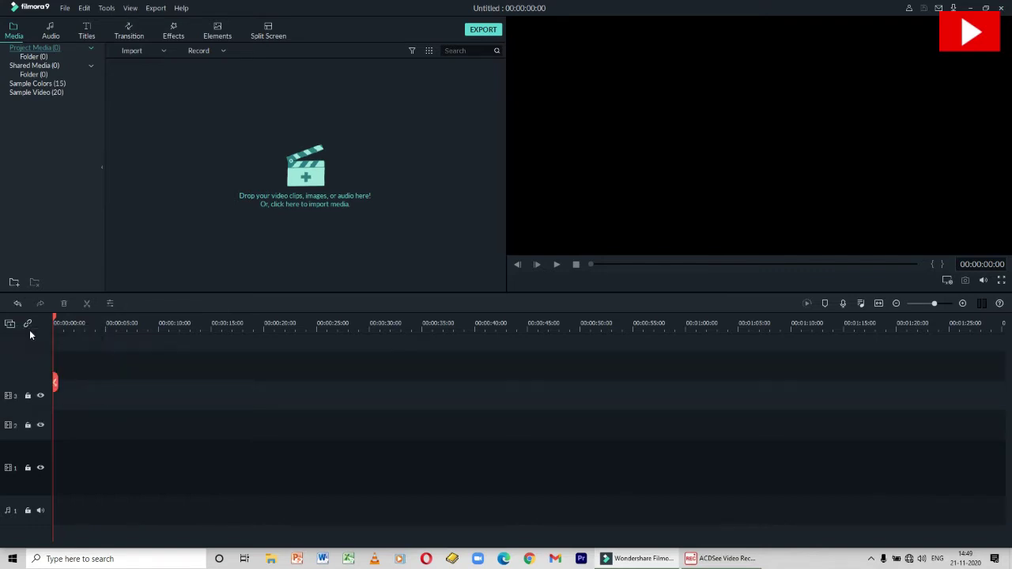
{"action": "left_click", "coordinate": [10, 324]}
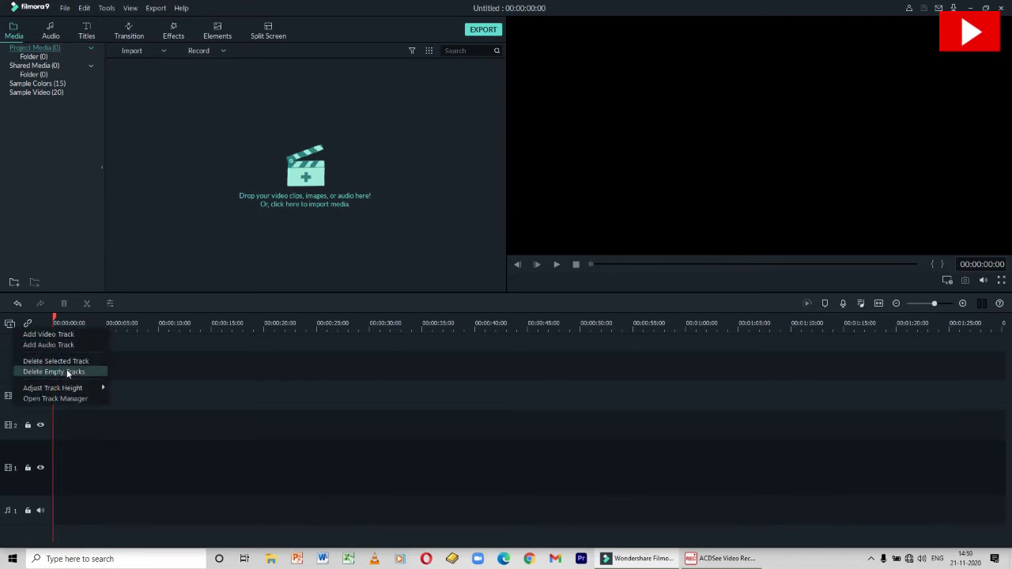
{"action": "left_click", "coordinate": [68, 372]}
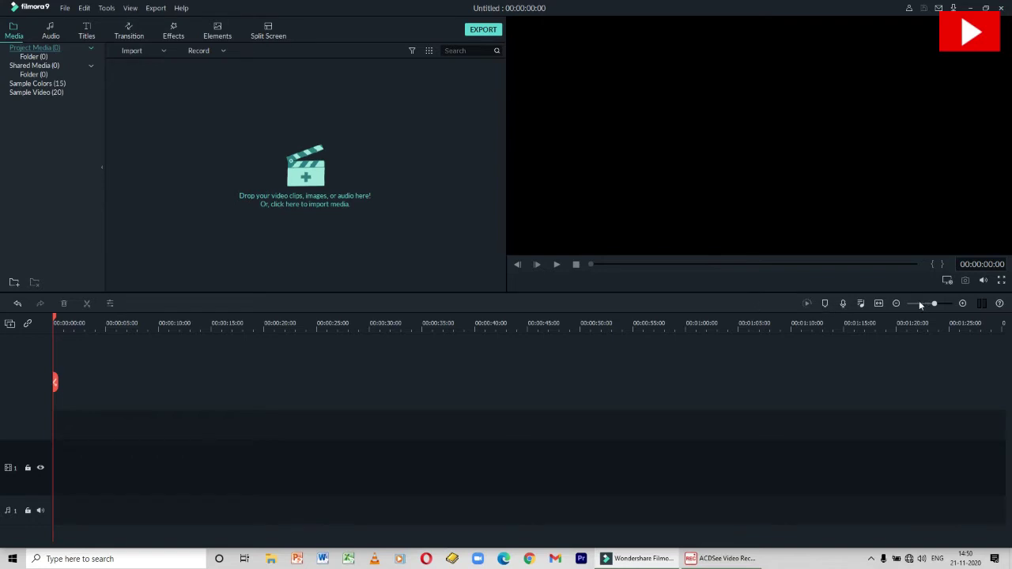
Step: View the Record Audio voiceover settings and close them without recording
{"action": "left_click", "coordinate": [842, 304]}
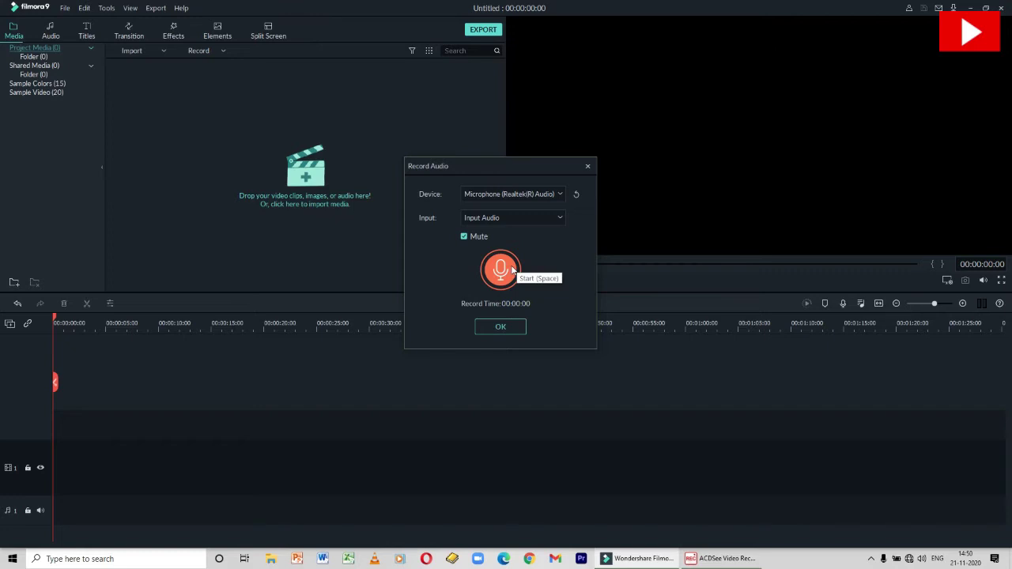
{"action": "left_click", "coordinate": [587, 166]}
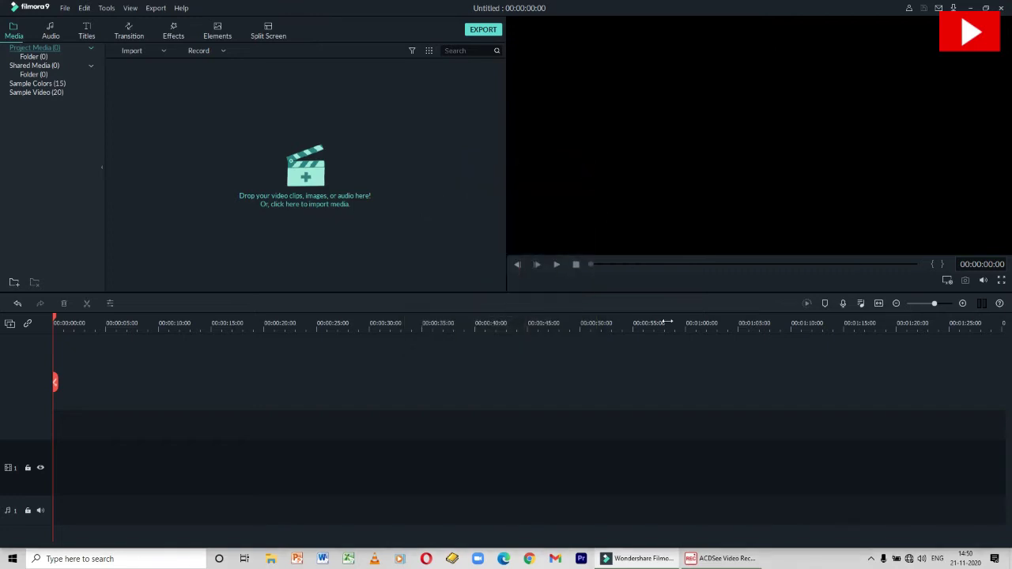
Step: Try moving the pan point in the Audio Mixer's circular sound field and cancel the mixer changes
{"action": "left_click", "coordinate": [861, 304]}
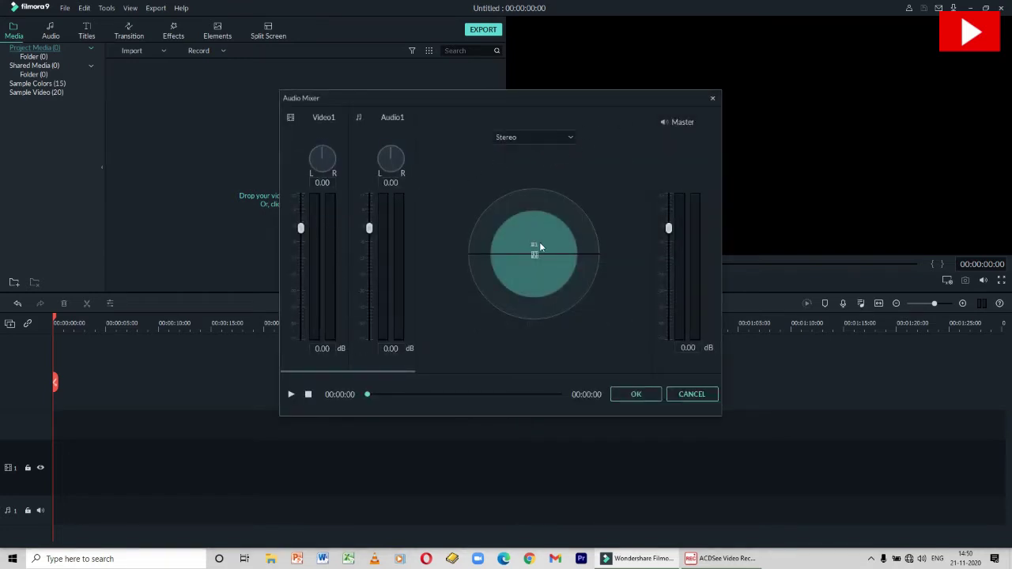
{"action": "left_click_drag", "start_coordinate": [534, 253], "coordinate": [537, 225]}
{"action": "left_click", "coordinate": [690, 394]}
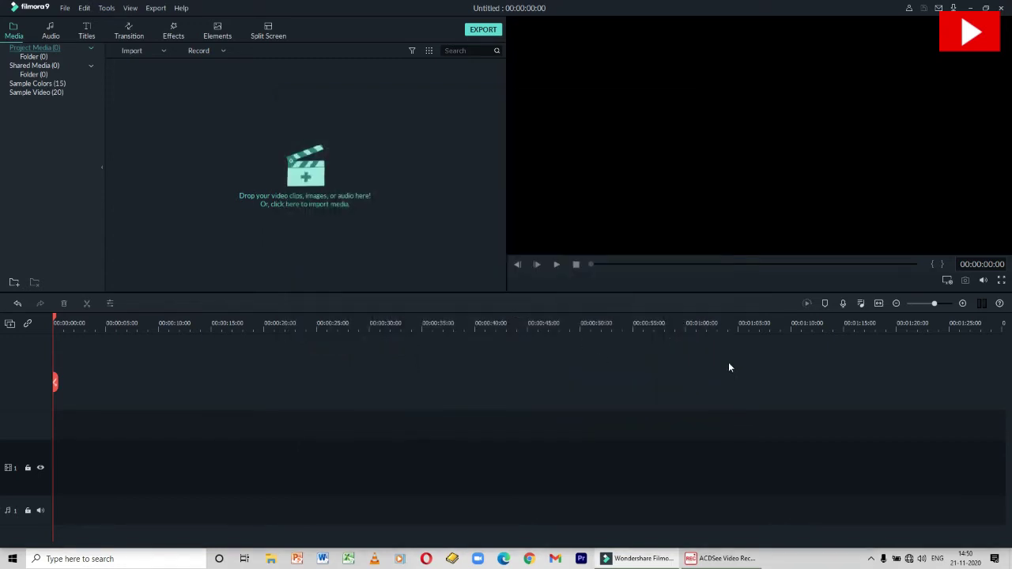
{"action": "left_click", "coordinate": [877, 303]}
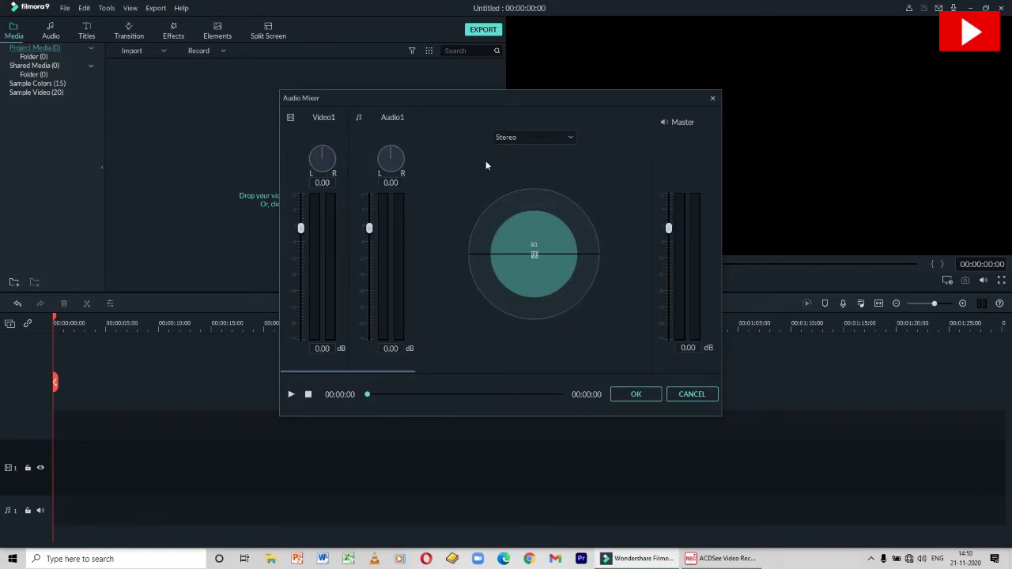
{"action": "left_click", "coordinate": [570, 138]}
{"action": "left_click", "coordinate": [571, 139]}
{"action": "mouse_move", "coordinate": [308, 226]}
{"action": "left_mouse_down"}
{"action": "mouse_move", "coordinate": [305, 271]}
{"action": "mouse_move", "coordinate": [306, 246]}
{"action": "left_mouse_up"}
{"action": "left_click", "coordinate": [712, 100]}
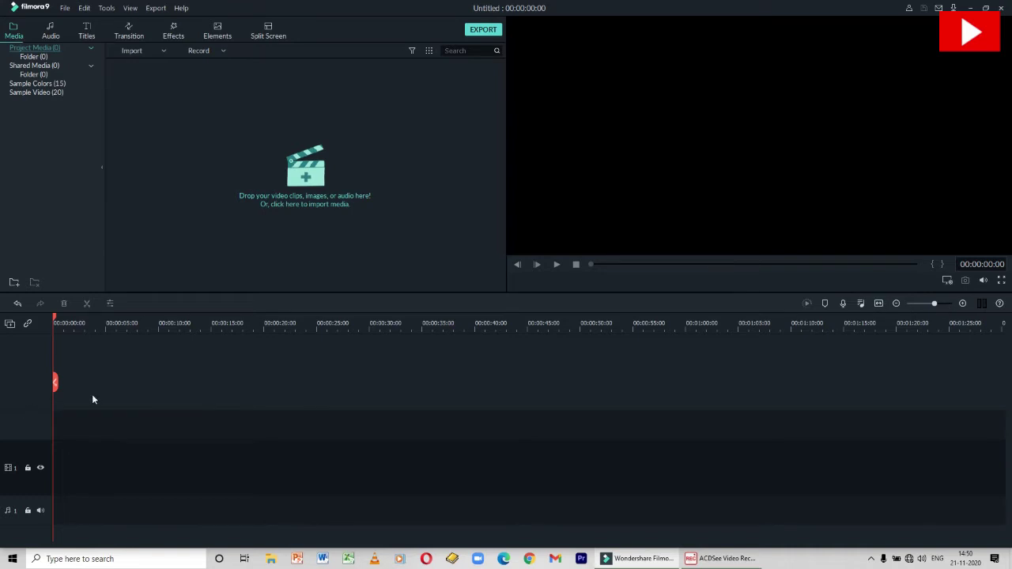
Step: Zoom the timeline out to one-minute ruler intervals and display the audio meter beside it
{"action": "left_click_drag", "start_coordinate": [230, 323], "coordinate": [266, 324]}
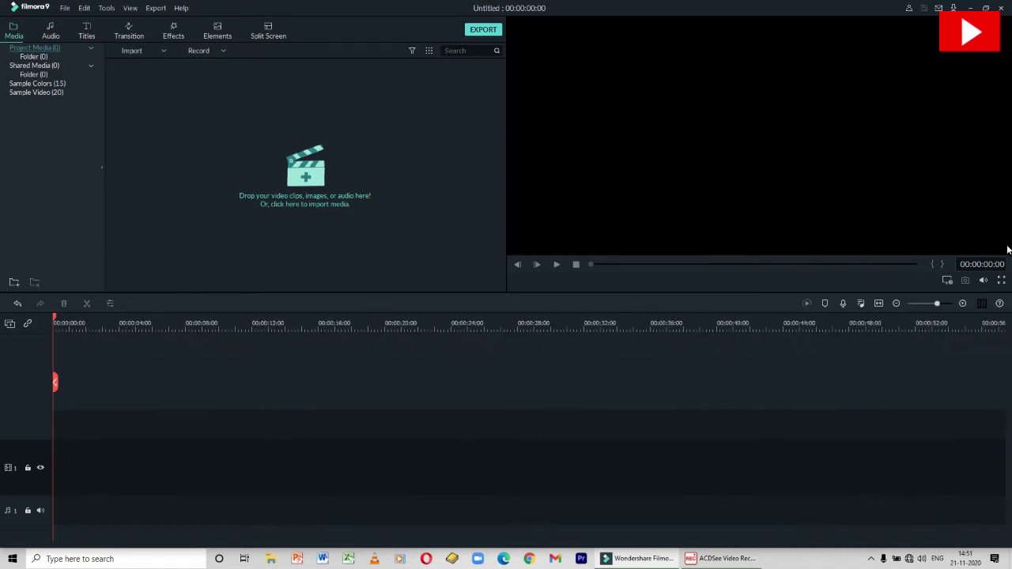
{"action": "mouse_move", "coordinate": [938, 309]}
{"action": "left_mouse_down"}
{"action": "mouse_move", "coordinate": [896, 306]}
{"action": "mouse_move", "coordinate": [963, 303]}
{"action": "mouse_move", "coordinate": [926, 308]}
{"action": "left_mouse_up"}
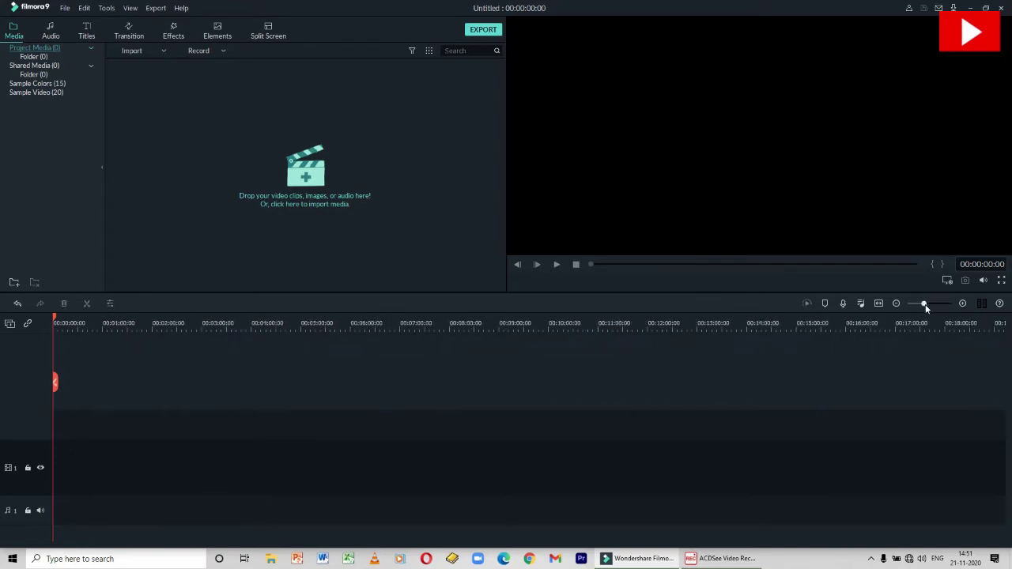
{"action": "left_click", "coordinate": [983, 306]}
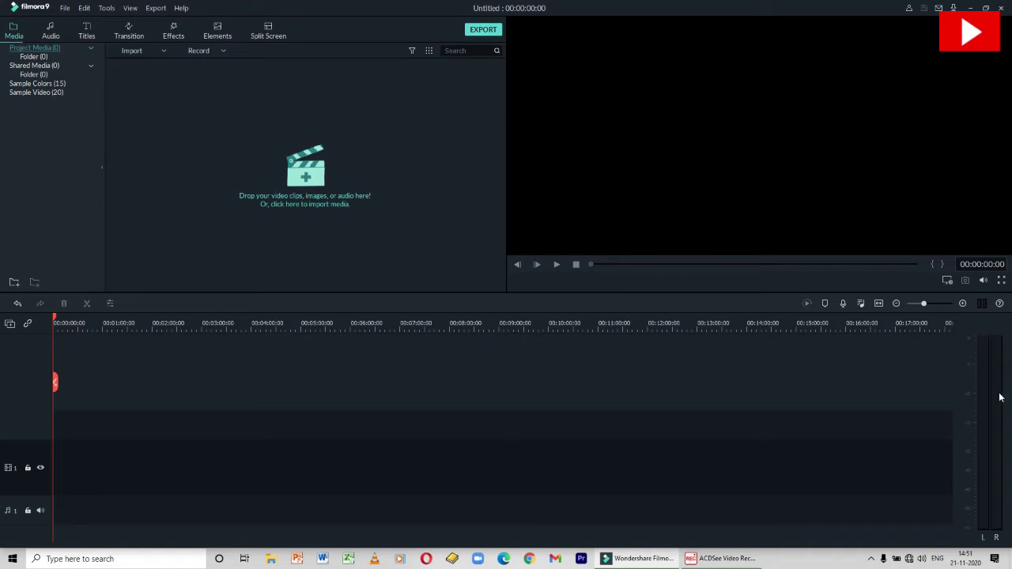
{"action": "left_click", "coordinate": [984, 307]}
{"action": "left_click", "coordinate": [983, 307]}
Step: Try to open the online help, and hide the audio meter beside the timeline
{"action": "left_click", "coordinate": [999, 304]}
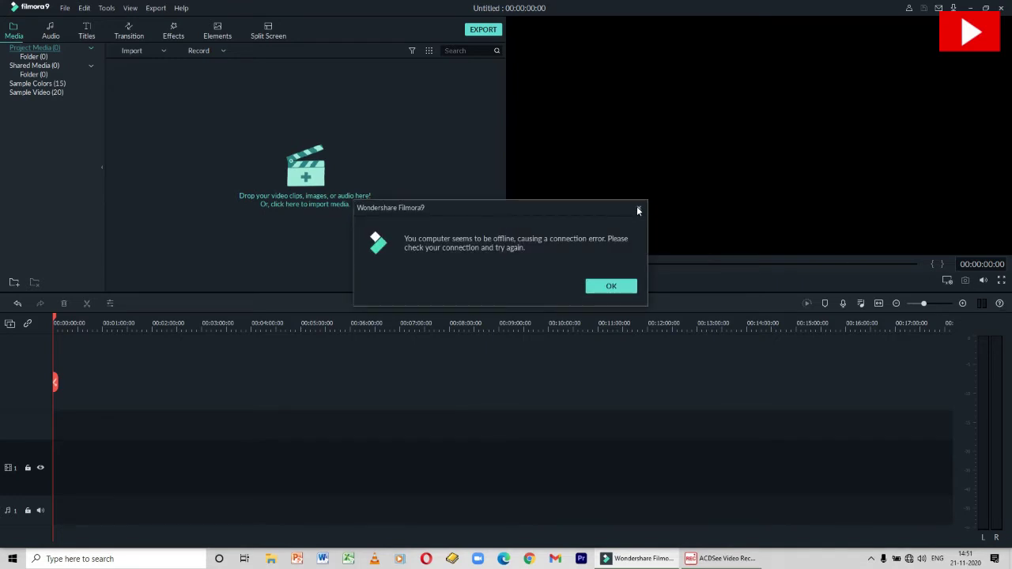
{"action": "left_click", "coordinate": [638, 211]}
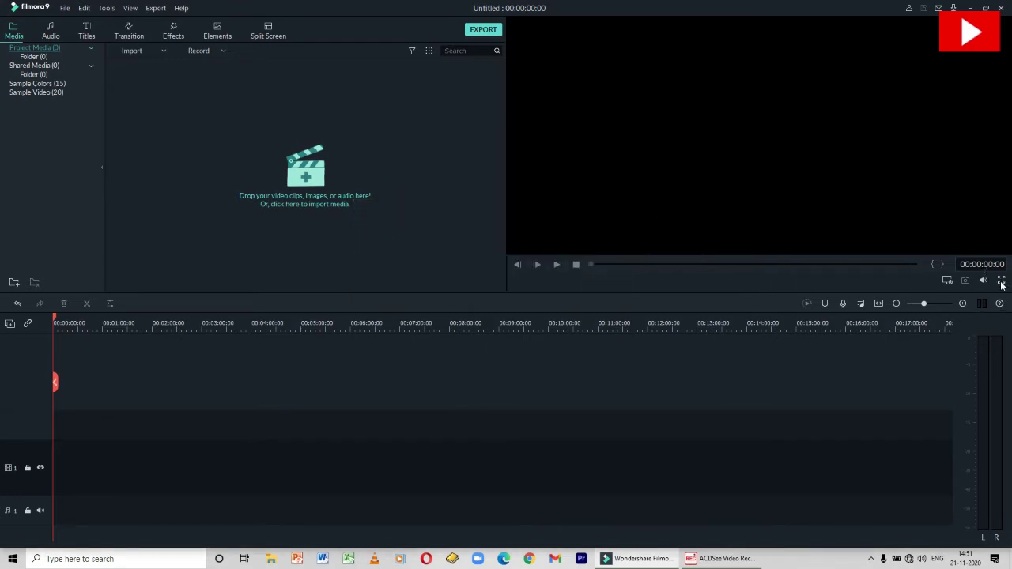
{"action": "mouse_move", "coordinate": [983, 281]}
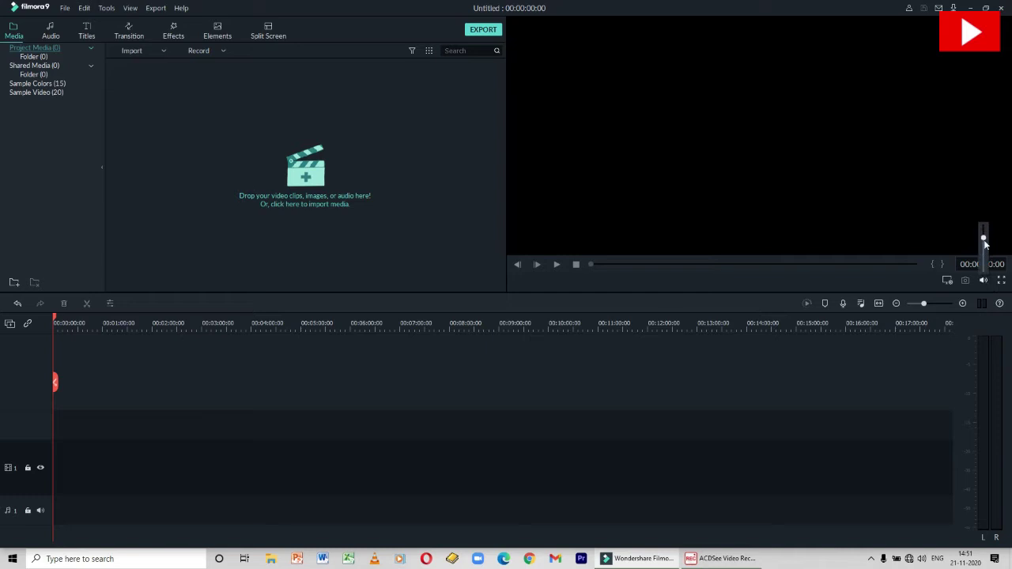
{"action": "left_click", "coordinate": [983, 304]}
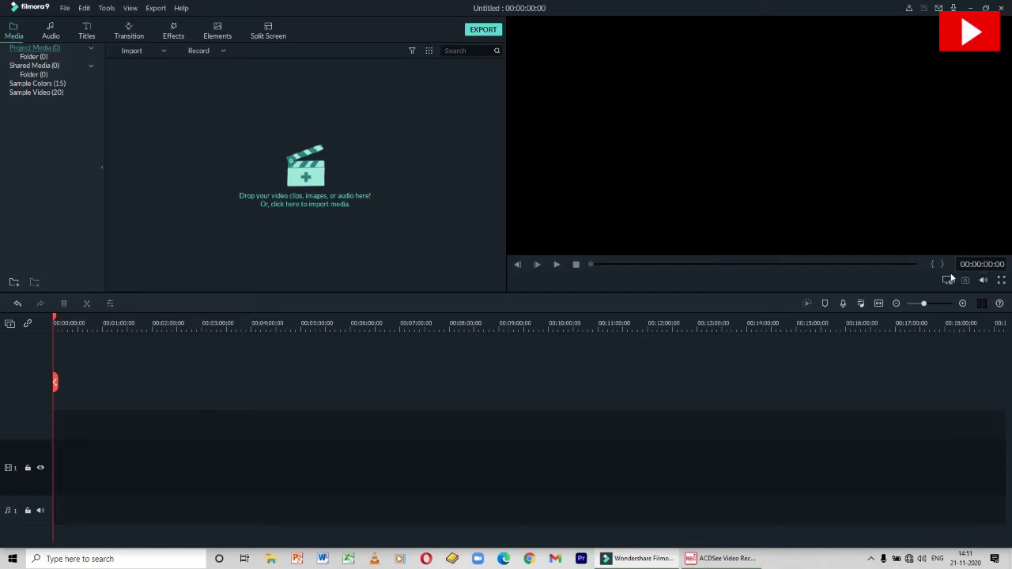
Step: Look at the project's aspect ratio settings and the preview's playback quality options without changing them
{"action": "left_click", "coordinate": [947, 282]}
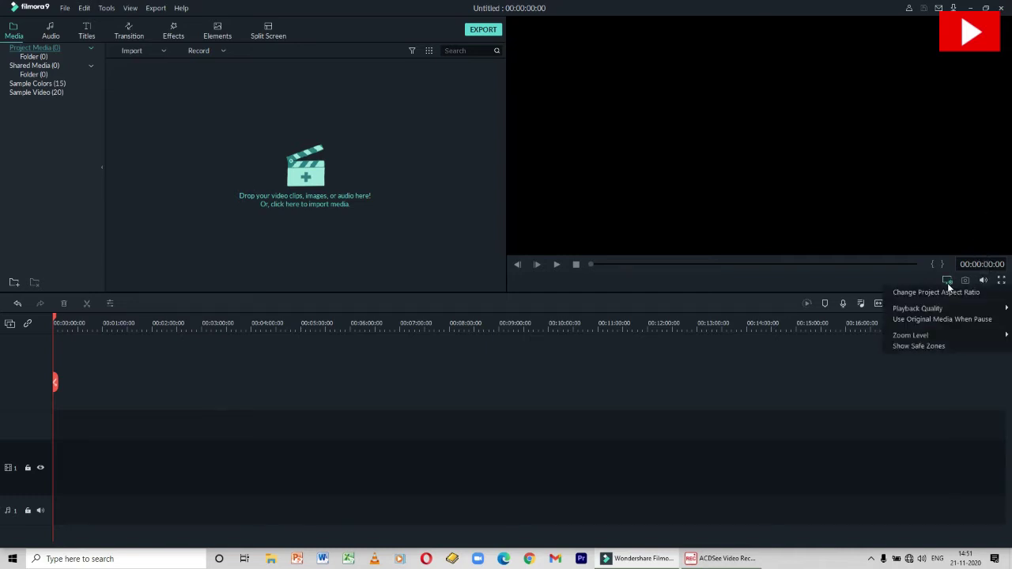
{"action": "left_click", "coordinate": [945, 291]}
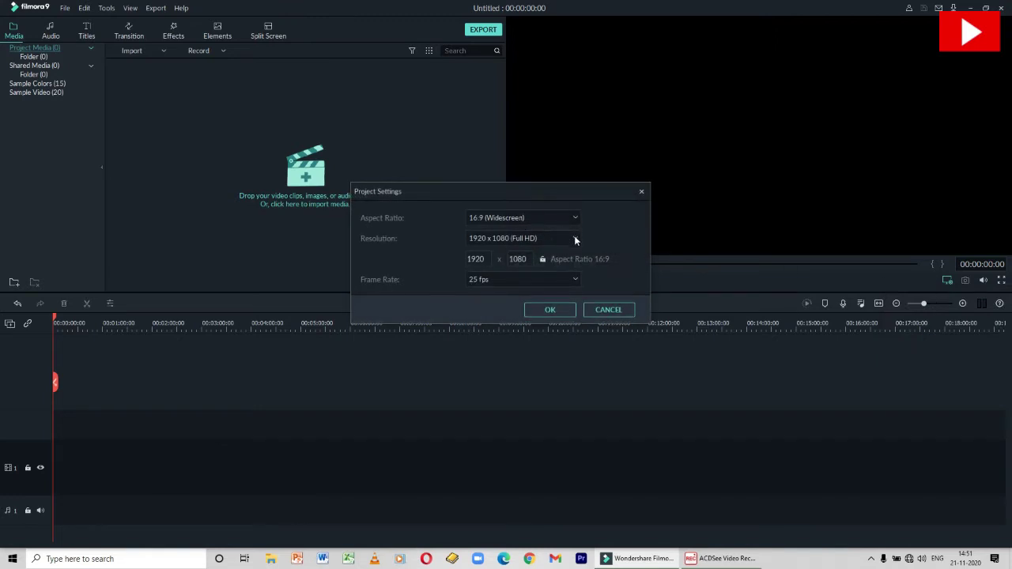
{"action": "left_click", "coordinate": [641, 191]}
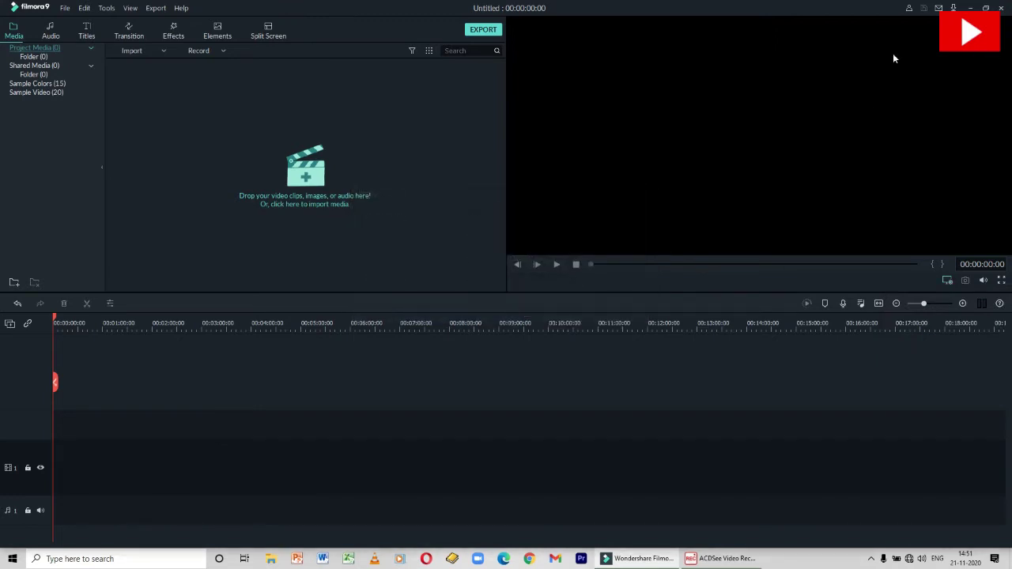
{"action": "left_click", "coordinate": [948, 282]}
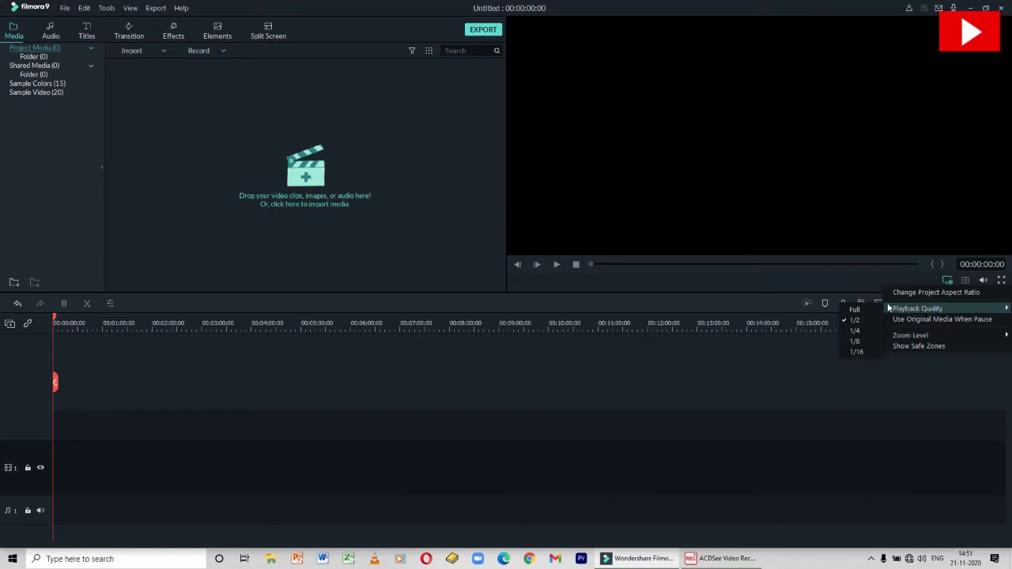
{"action": "left_click", "coordinate": [764, 83]}
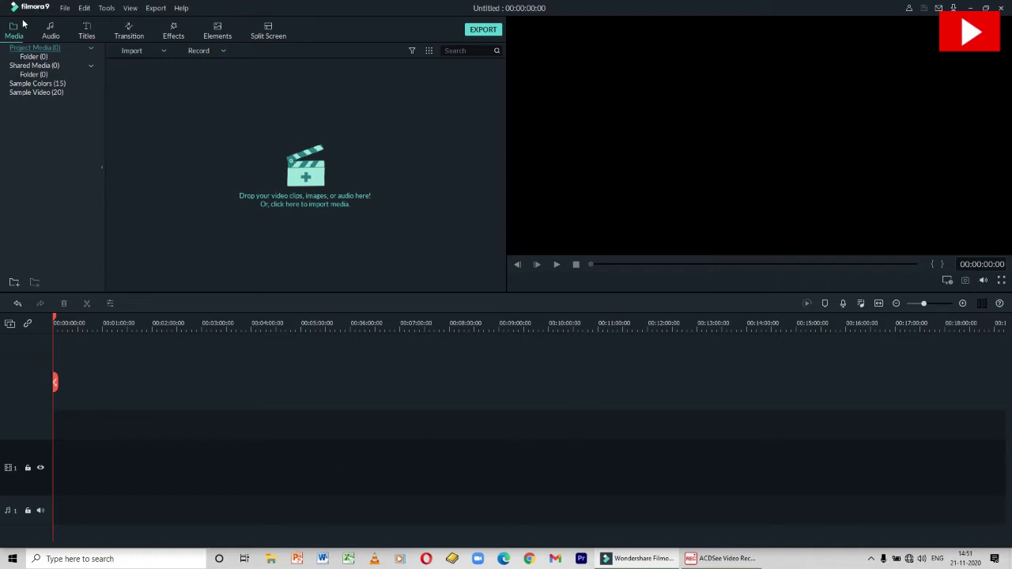
Step: Look through the file commands, bring up the dialog for opening a project, and dismiss it without choosing one
{"action": "left_click", "coordinate": [66, 9]}
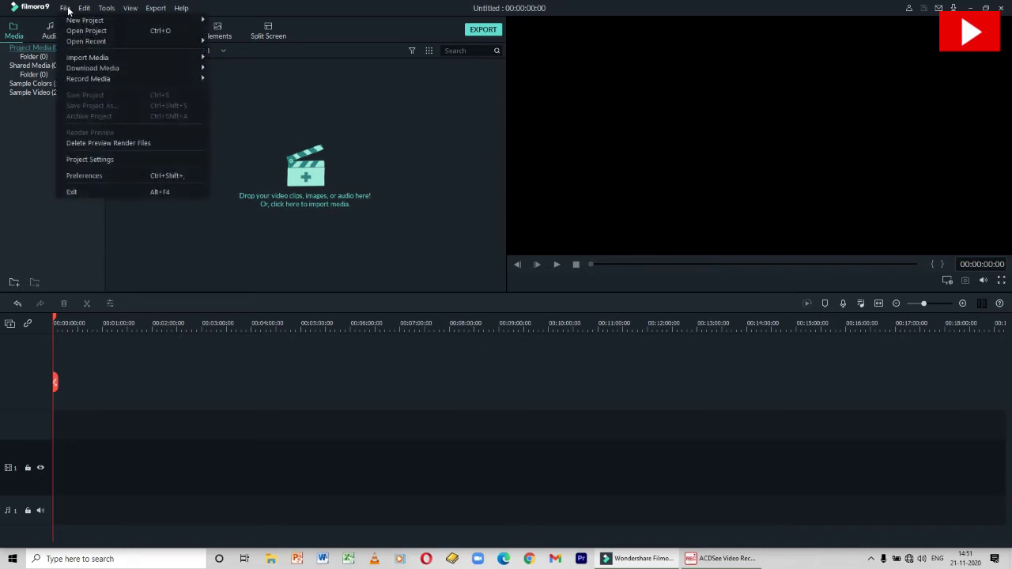
{"action": "left_click", "coordinate": [89, 15]}
{"action": "left_click", "coordinate": [66, 9]}
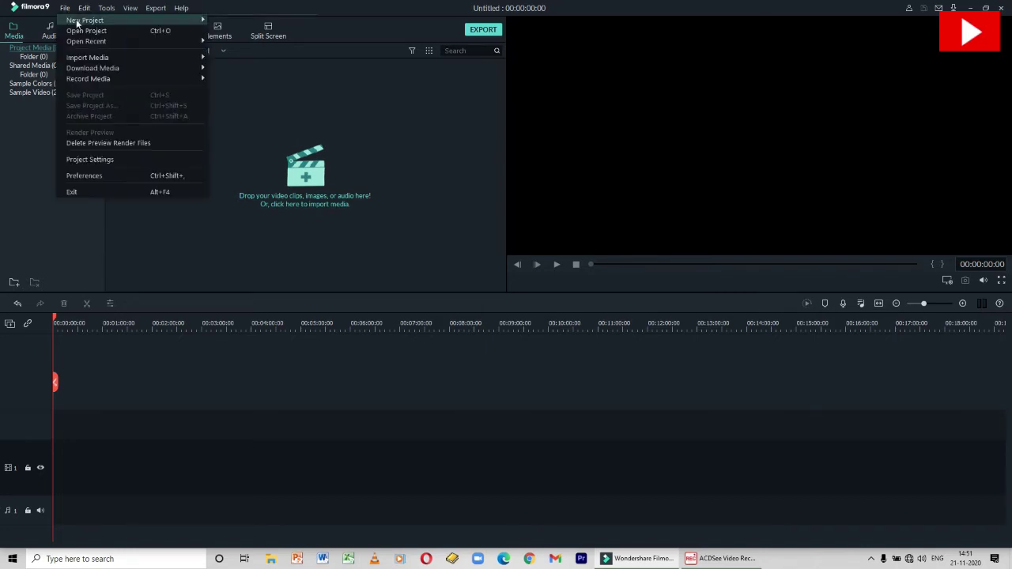
{"action": "left_click", "coordinate": [181, 8]}
{"action": "left_click", "coordinate": [65, 7]}
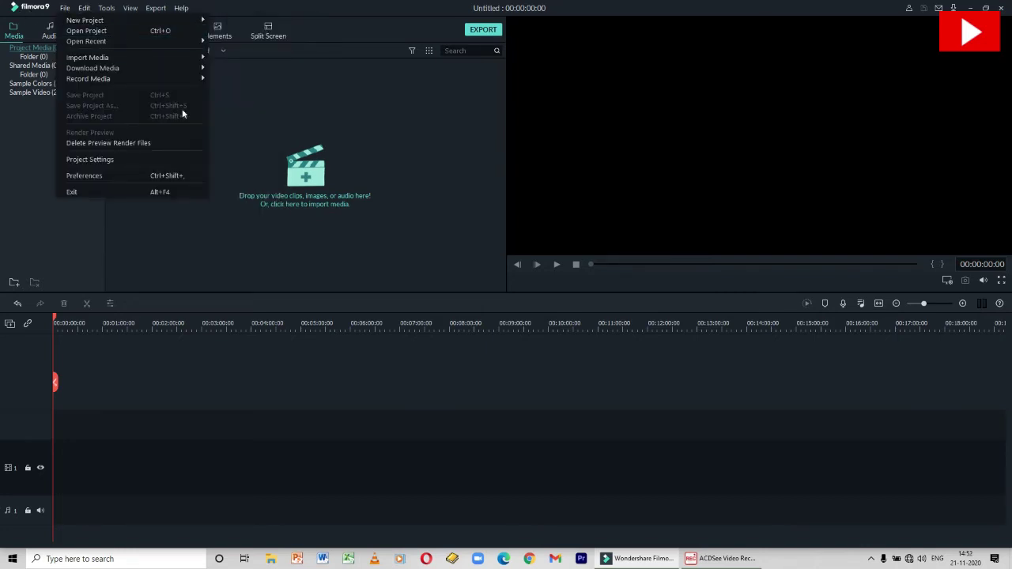
{"action": "left_click", "coordinate": [194, 30]}
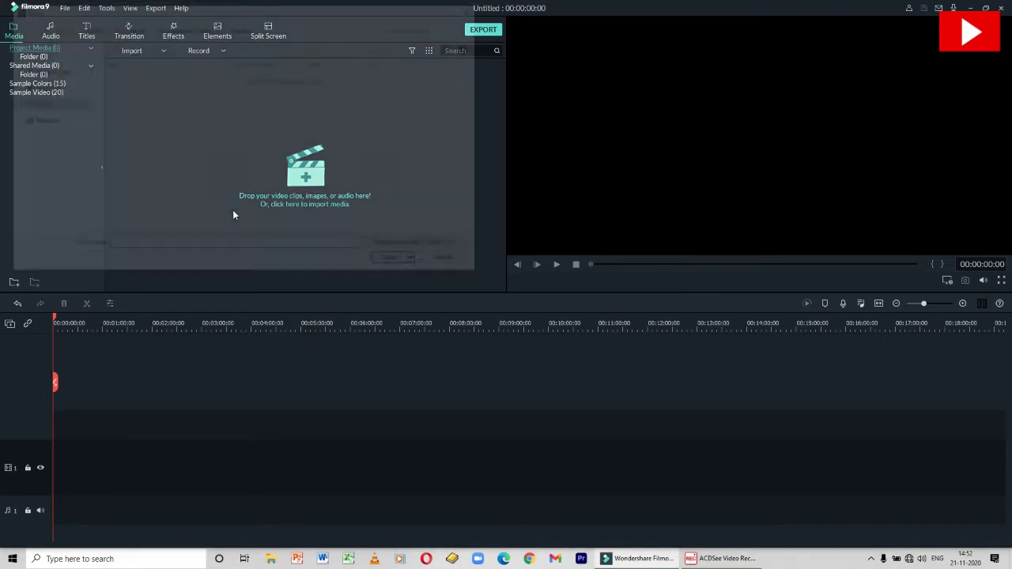
{"action": "left_click", "coordinate": [477, 8]}
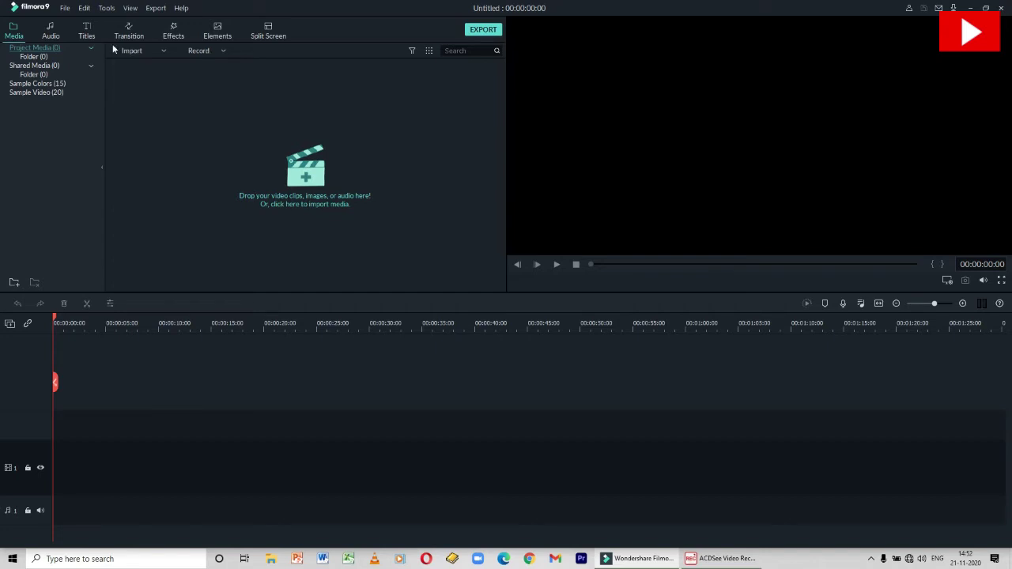
Step: Look at the saved projects in the Projects folder and close the dialog without opening any
{"action": "left_click", "coordinate": [63, 9]}
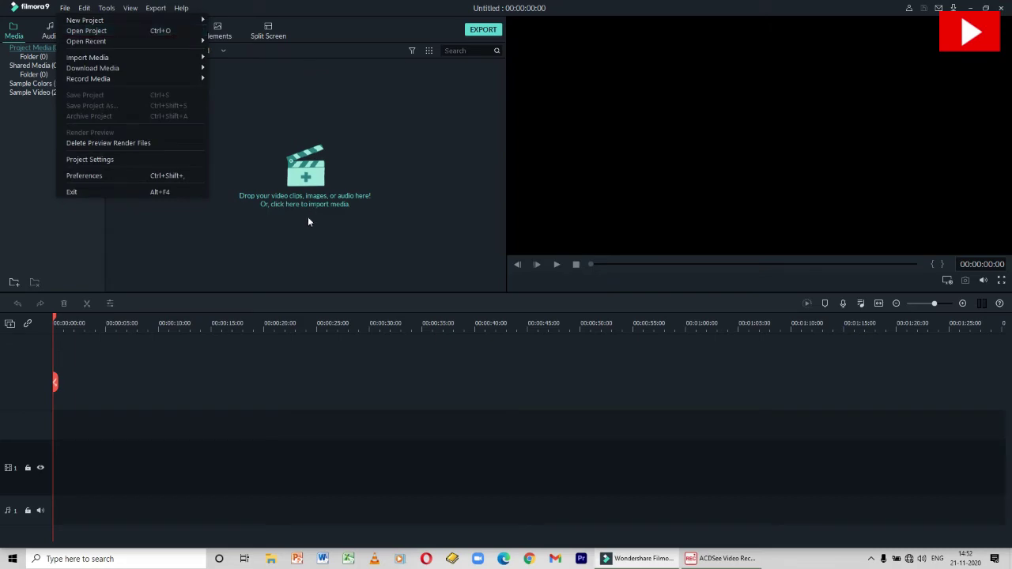
{"action": "key", "text": "ctrl+o"}
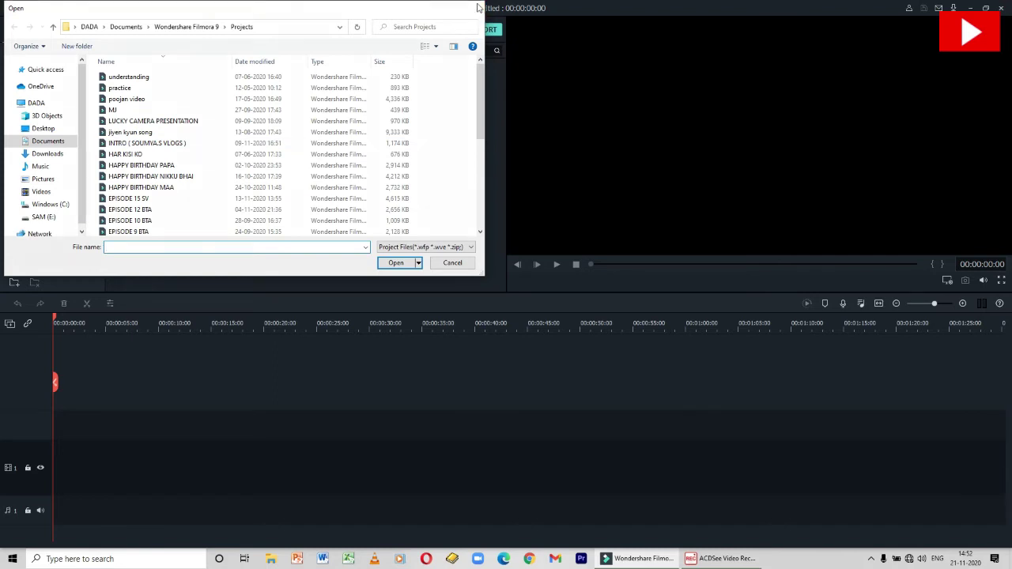
{"action": "left_click", "coordinate": [476, 8]}
Step: Look at the recent projects list and the Import Media options, and cancel the import of media files
{"action": "left_click", "coordinate": [63, 9]}
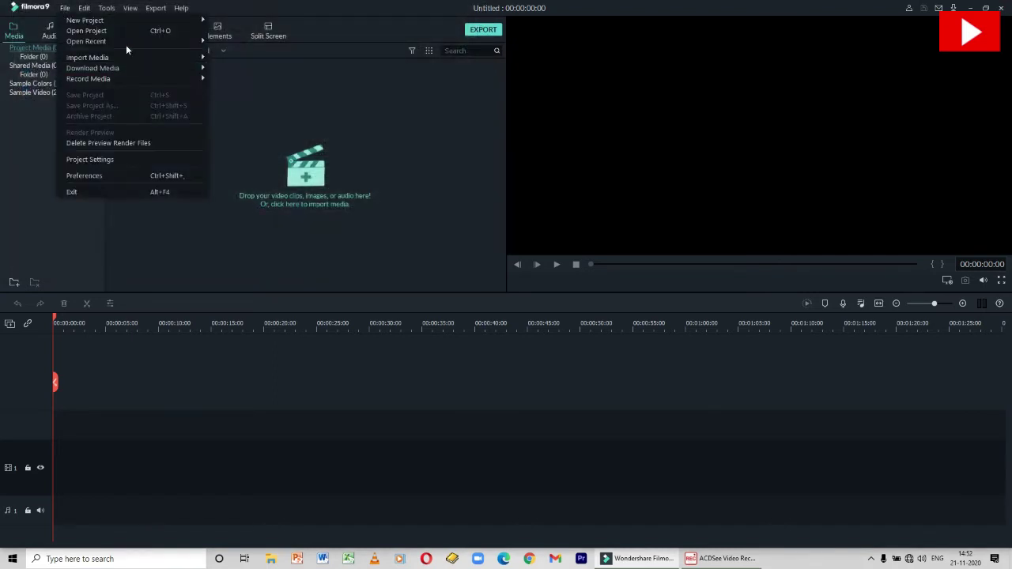
{"action": "mouse_move", "coordinate": [166, 42]}
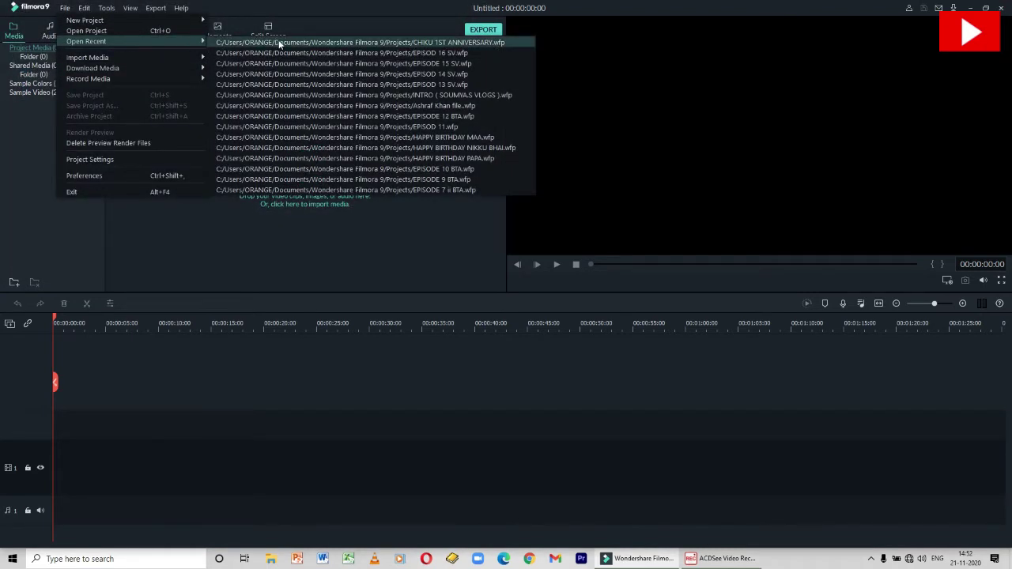
{"action": "mouse_move", "coordinate": [125, 57]}
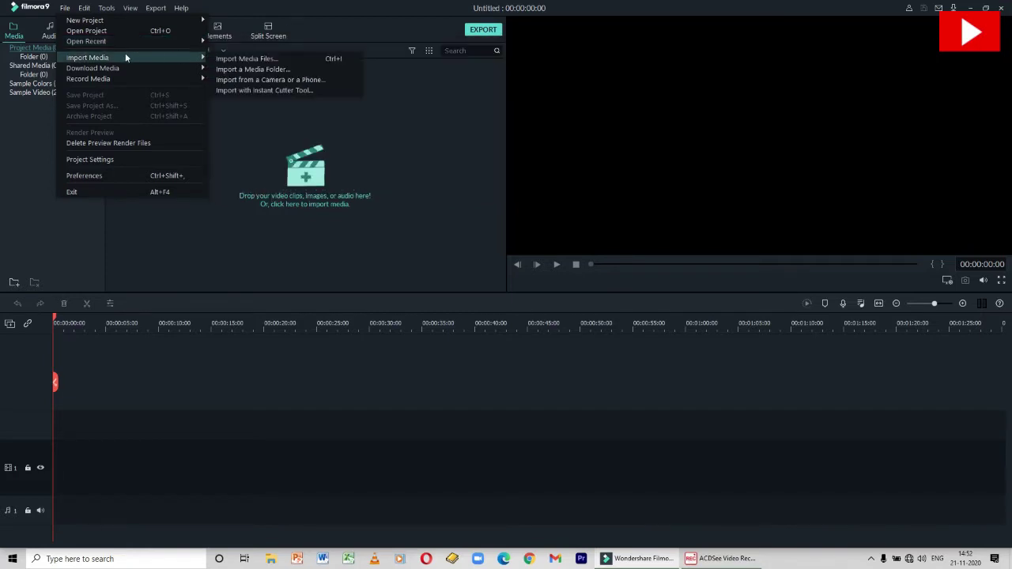
{"action": "left_click", "coordinate": [268, 58]}
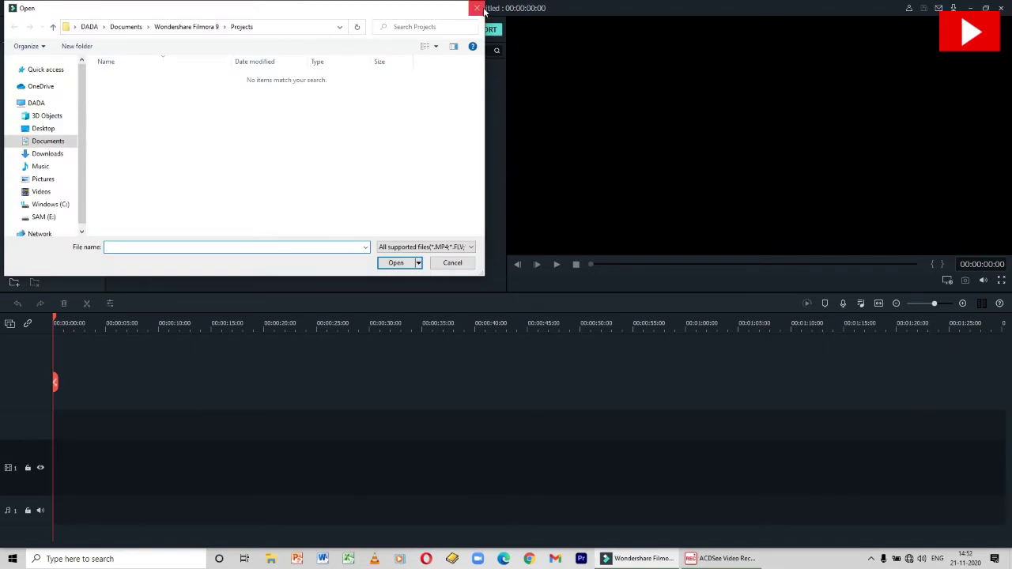
{"action": "left_click", "coordinate": [482, 8]}
Step: Bring up the file import dialog repeatedly from the empty media area, cancelling it each time
{"action": "left_click", "coordinate": [311, 174]}
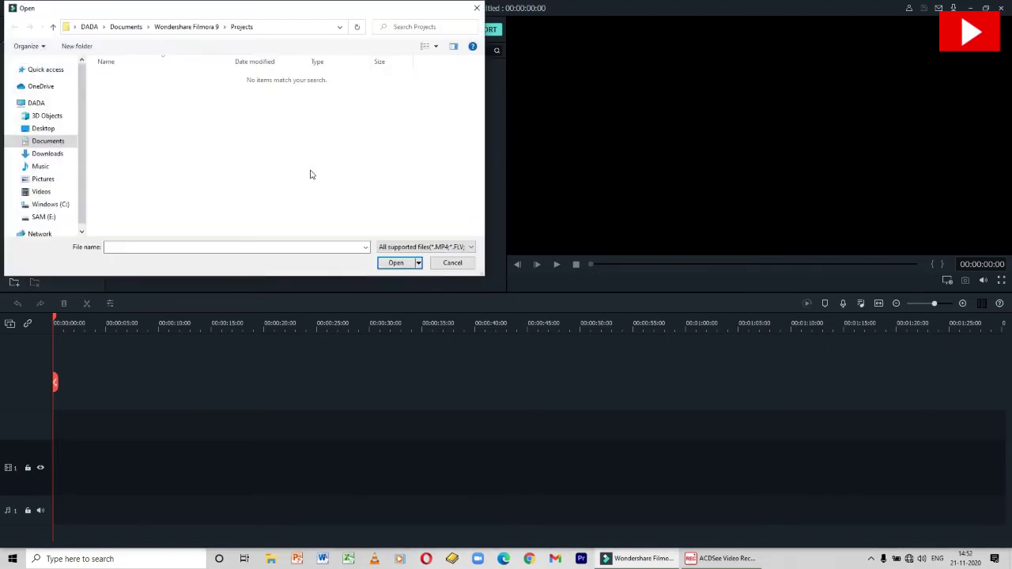
{"action": "left_click", "coordinate": [477, 8]}
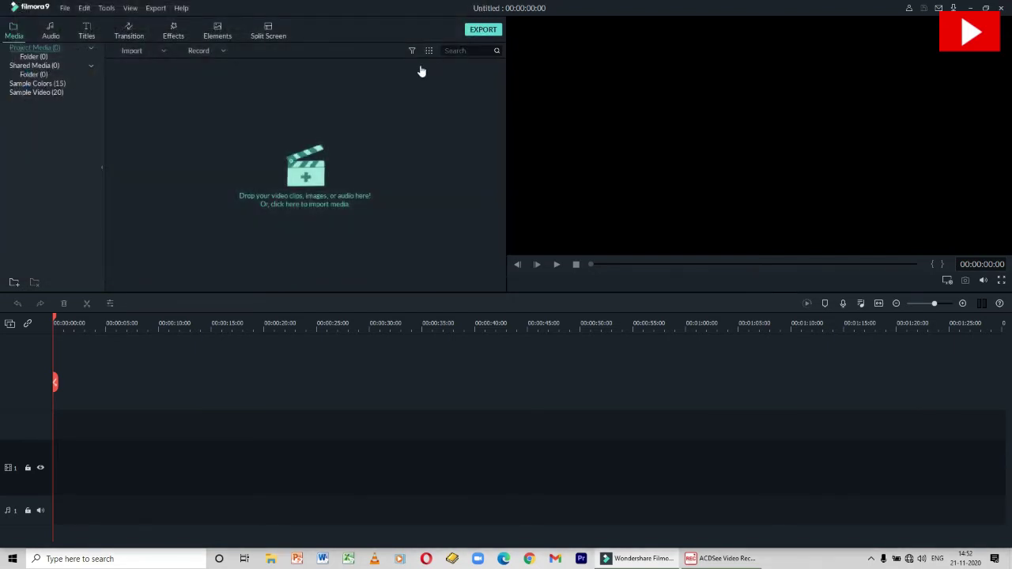
{"action": "left_click", "coordinate": [329, 179]}
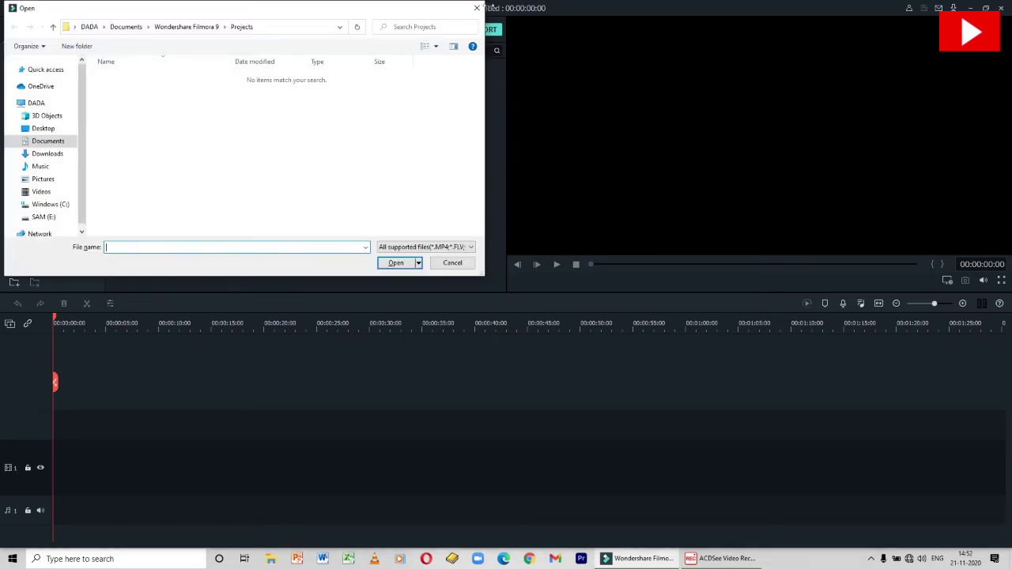
{"action": "left_click", "coordinate": [476, 8]}
{"action": "left_click", "coordinate": [267, 120]}
{"action": "left_click", "coordinate": [477, 8]}
Step: Bring up and cancel Import Media Files from the media library's import options, and look at its recording options
{"action": "left_click", "coordinate": [149, 50]}
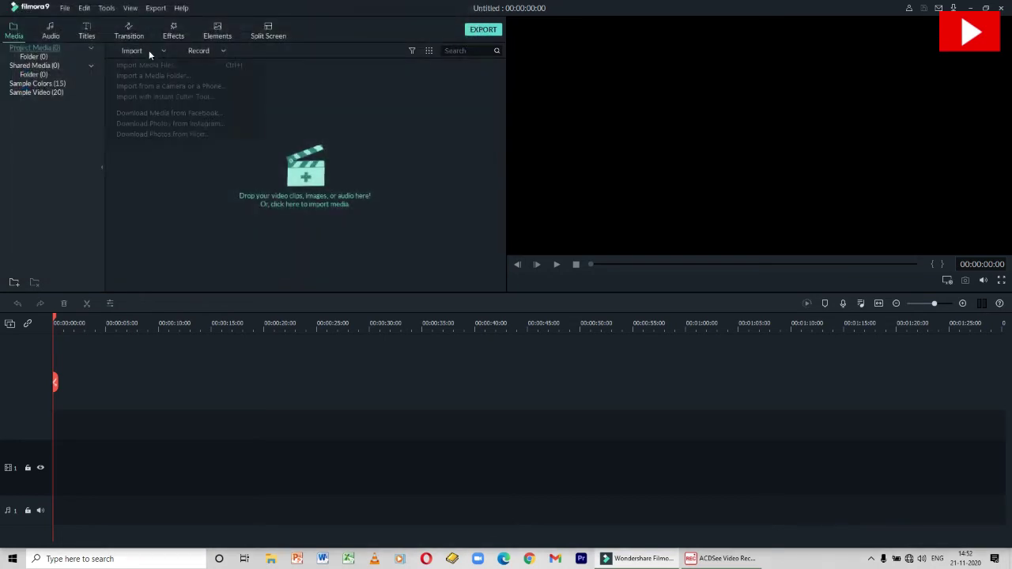
{"action": "left_click", "coordinate": [152, 63]}
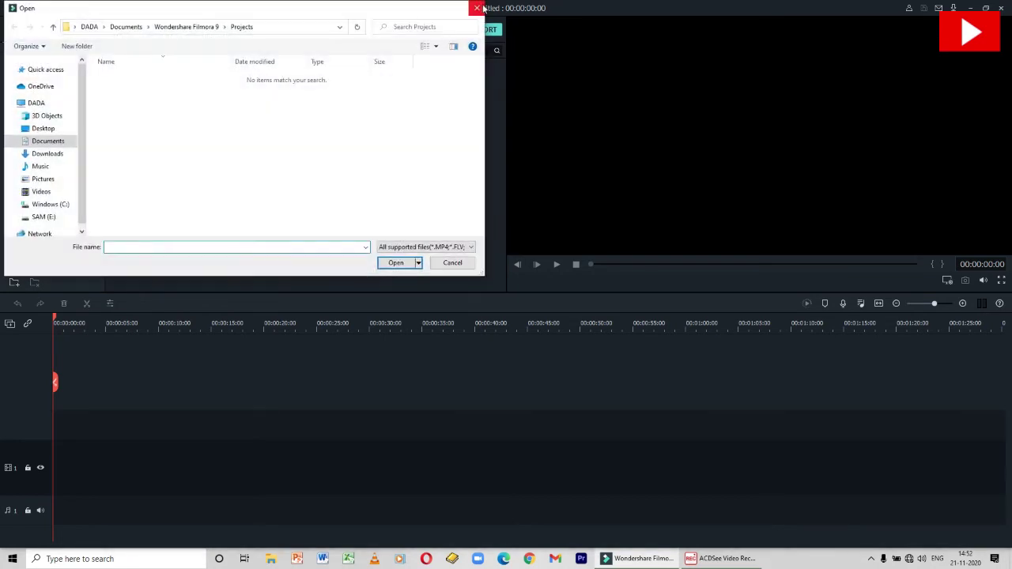
{"action": "left_click", "coordinate": [477, 8]}
{"action": "left_click", "coordinate": [207, 52]}
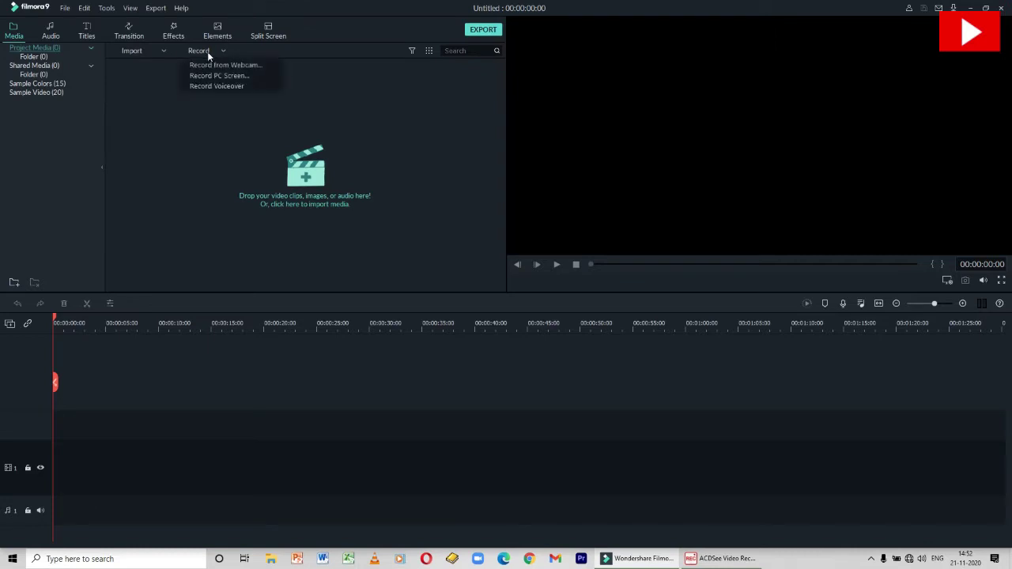
Step: Collapse the folder list beside the media library and expand it again
{"action": "left_click", "coordinate": [101, 49]}
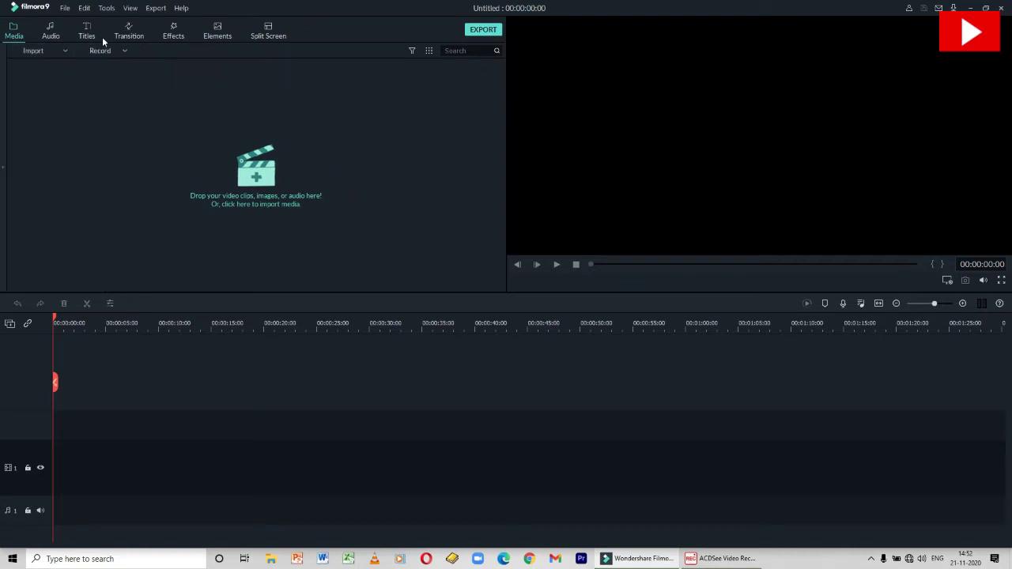
{"action": "left_click", "coordinate": [65, 49]}
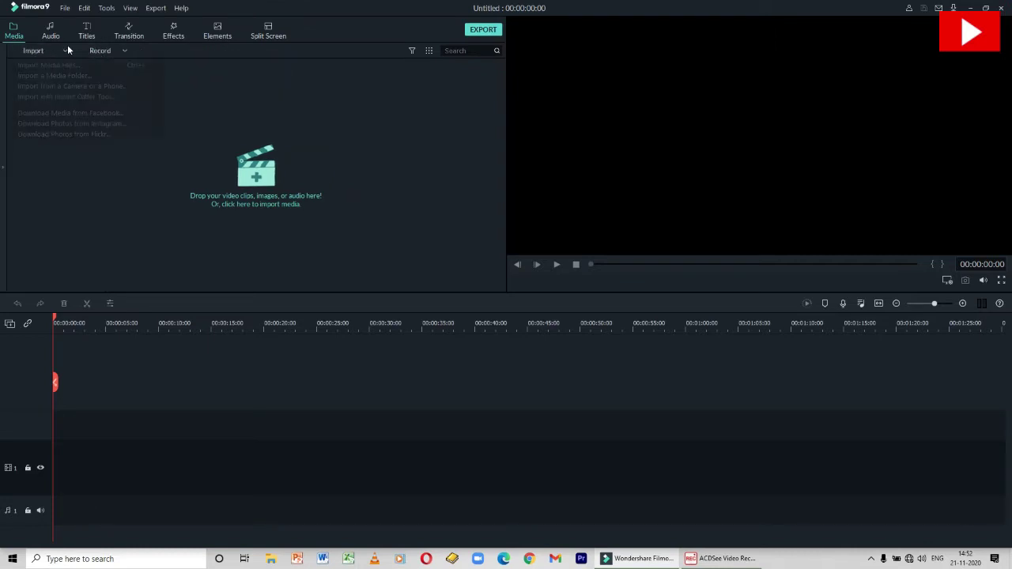
{"action": "left_click", "coordinate": [11, 54]}
{"action": "left_click", "coordinate": [11, 54]}
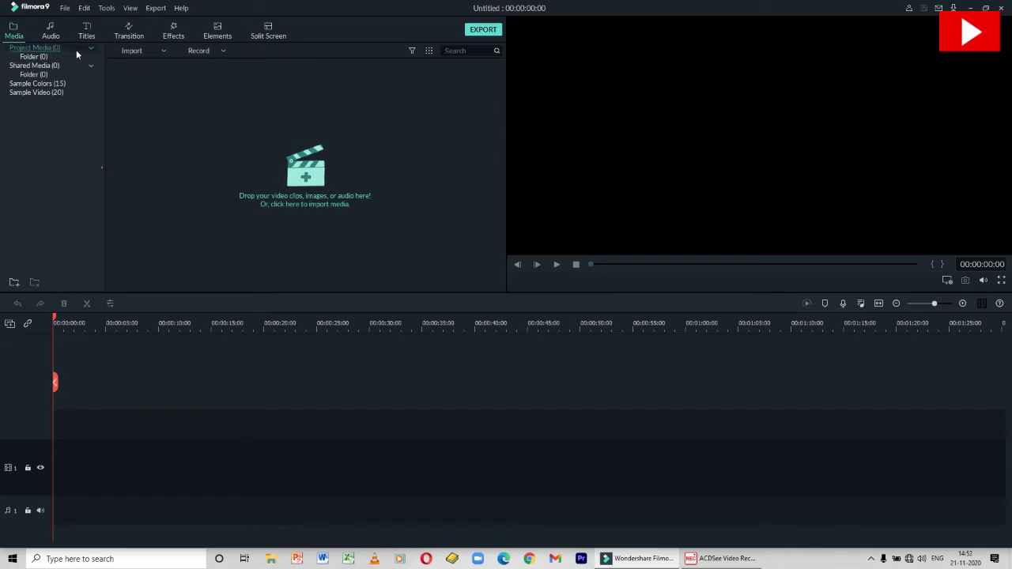
Step: Look at the media download and recording commands, and set the project's frame rate to 30 fps
{"action": "left_click", "coordinate": [66, 9]}
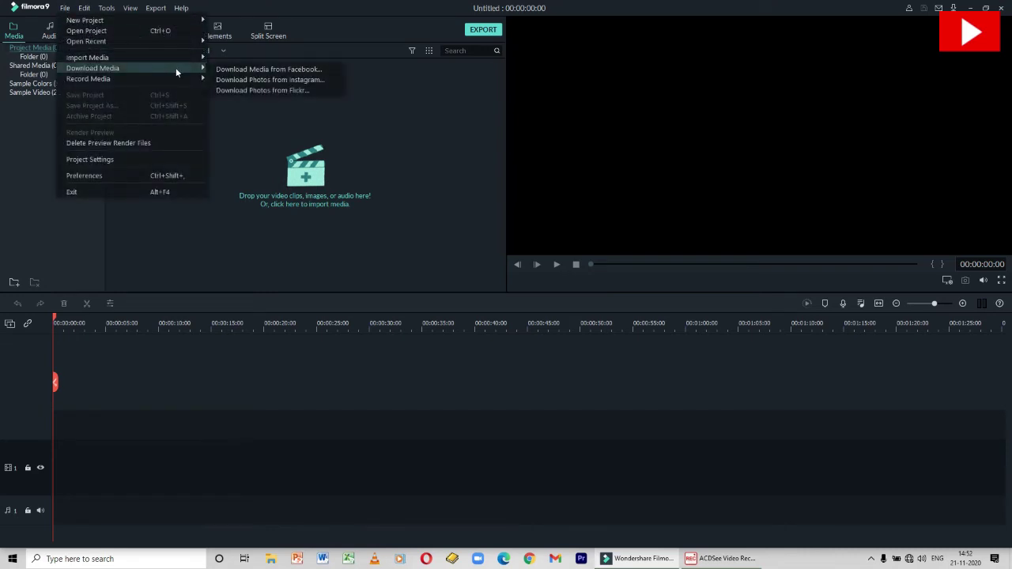
{"action": "mouse_move", "coordinate": [173, 81]}
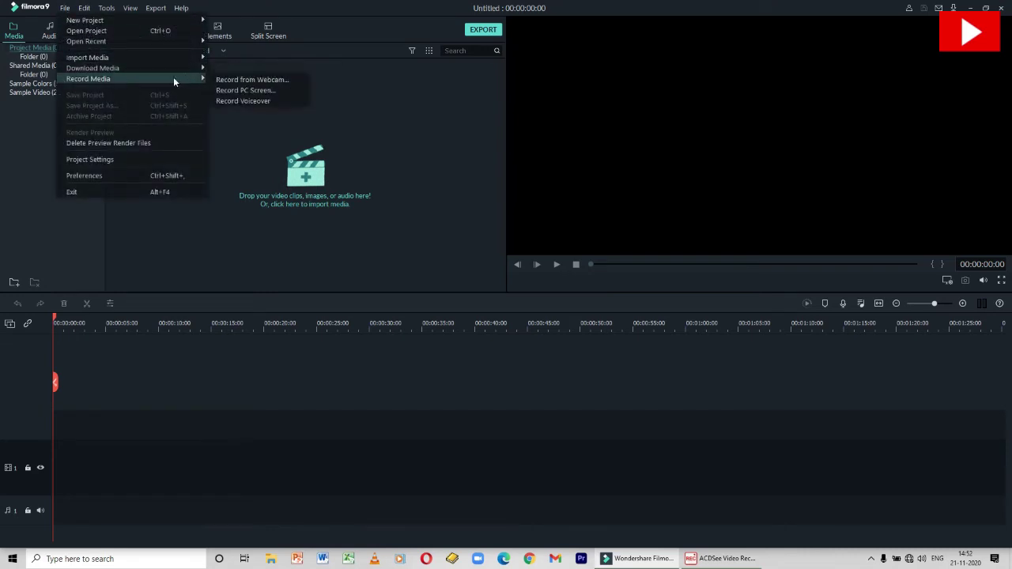
{"action": "left_click", "coordinate": [100, 159]}
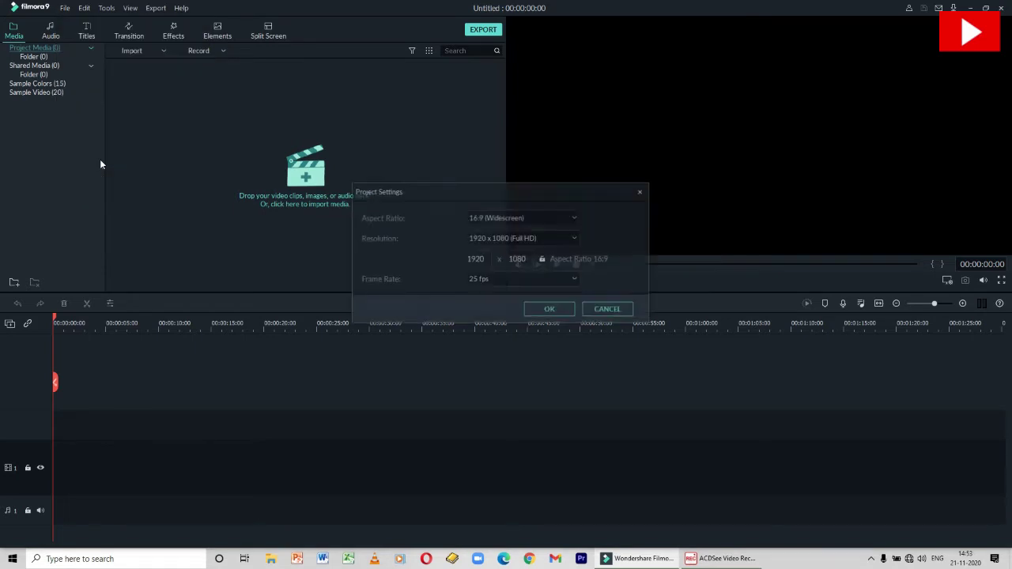
{"action": "left_click", "coordinate": [551, 279]}
{"action": "left_click", "coordinate": [515, 338]}
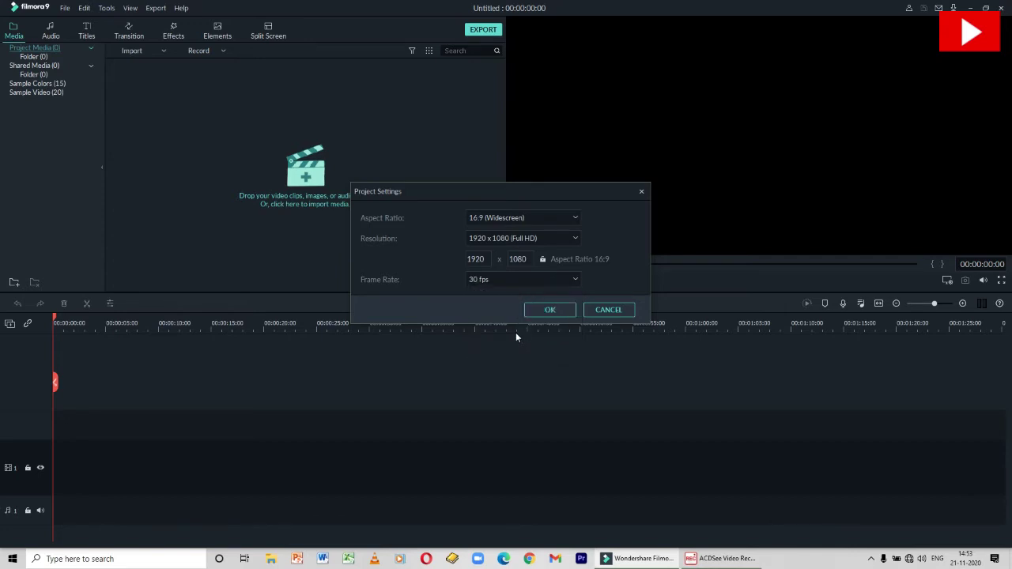
{"action": "left_click", "coordinate": [550, 308]}
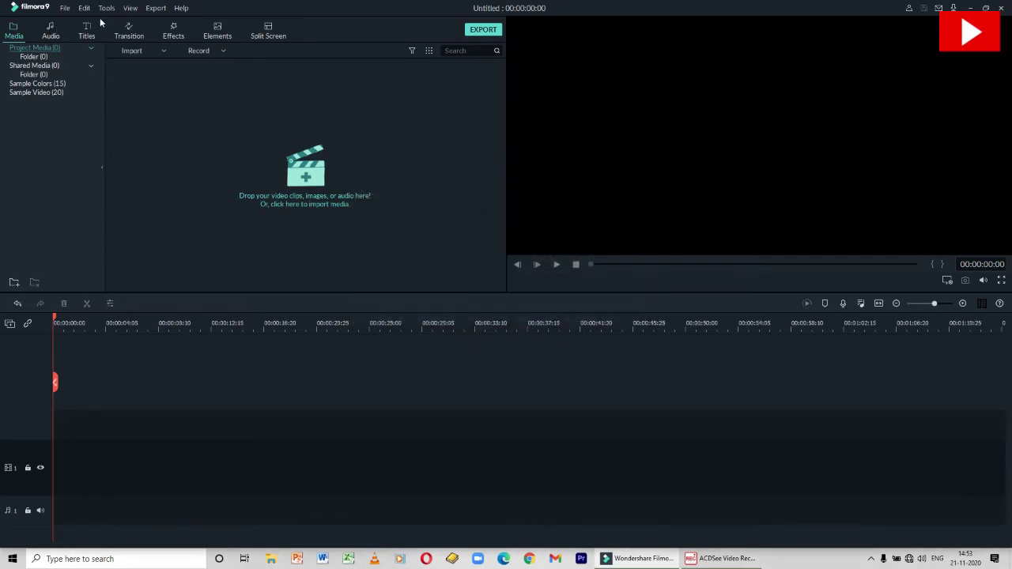
Step: Bring up the open-project dialog once more, dismiss it, and look at the editing commands
{"action": "left_click", "coordinate": [65, 8]}
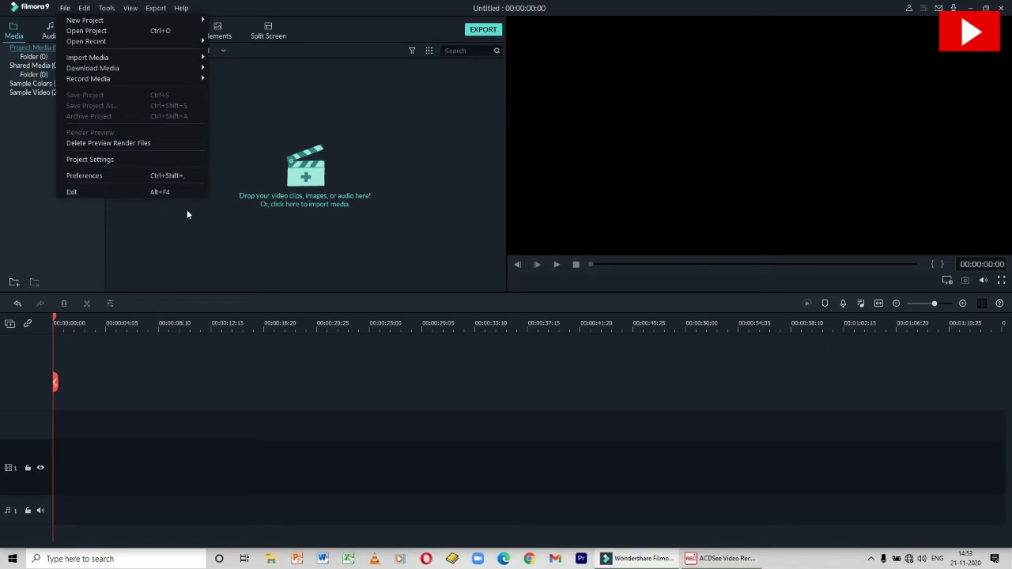
{"action": "key", "text": "ctrl+o"}
{"action": "left_click", "coordinate": [476, 7]}
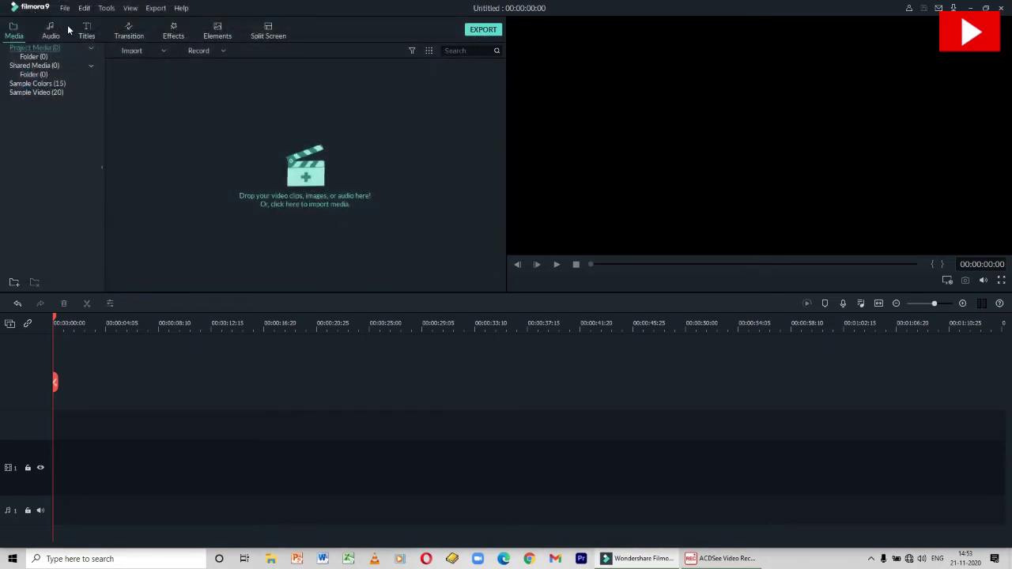
{"action": "left_click", "coordinate": [85, 9]}
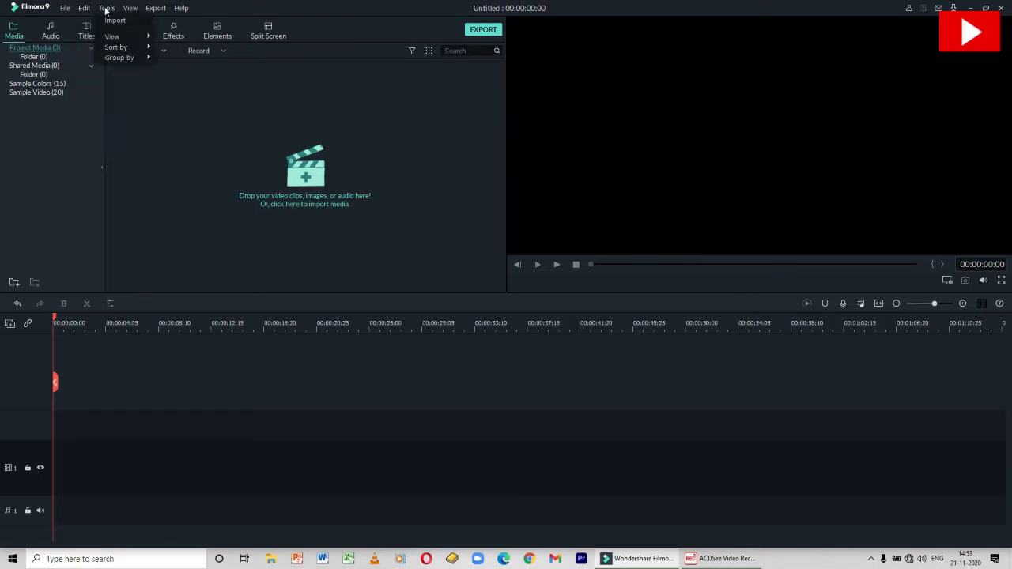
{"action": "left_click", "coordinate": [84, 11]}
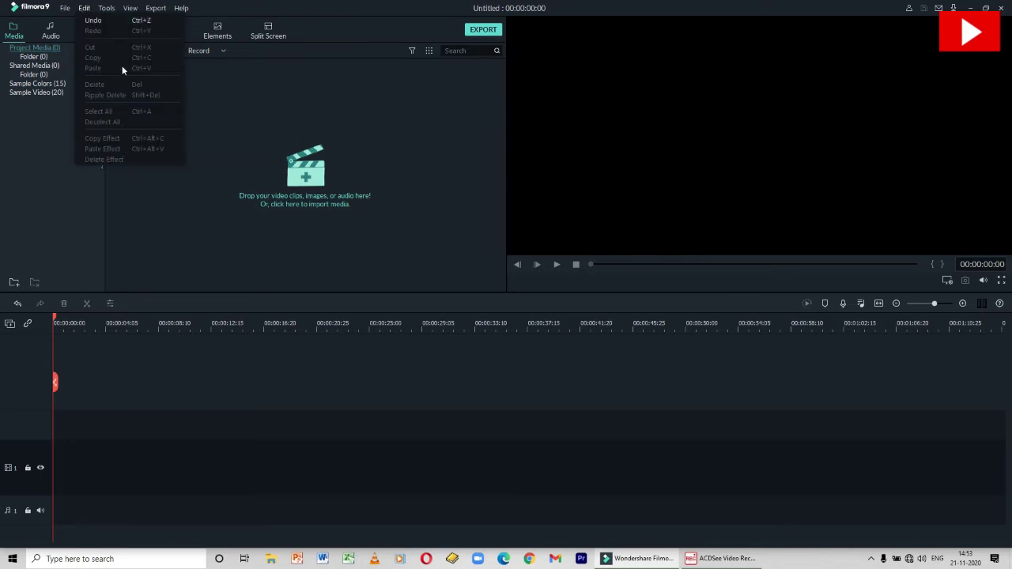
Step: Switch the media library to Small Thumbnail View and look at its other view and sorting options
{"action": "left_click", "coordinate": [108, 8]}
{"action": "left_click", "coordinate": [109, 10]}
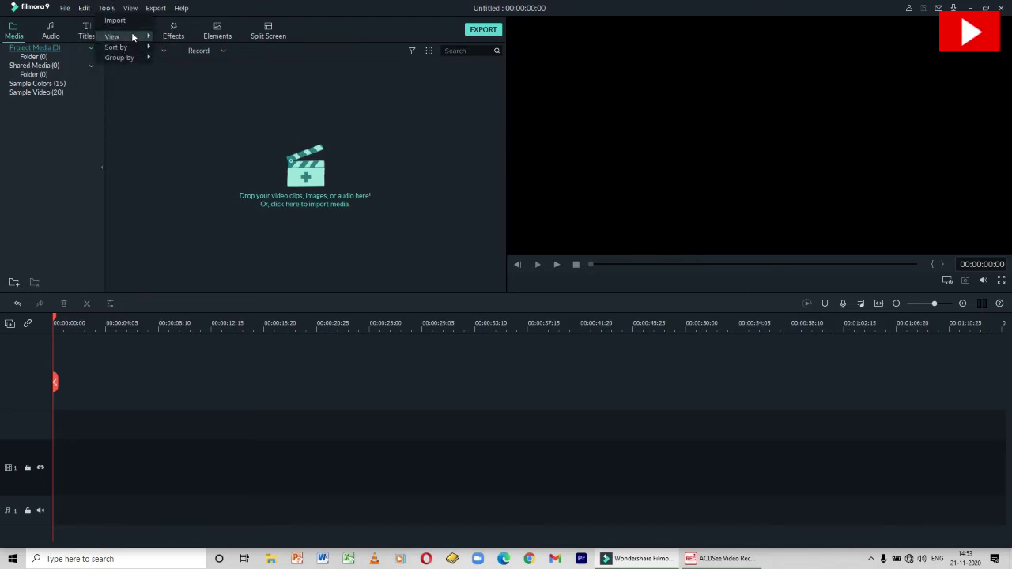
{"action": "mouse_move", "coordinate": [132, 36]}
{"action": "left_click", "coordinate": [171, 43]}
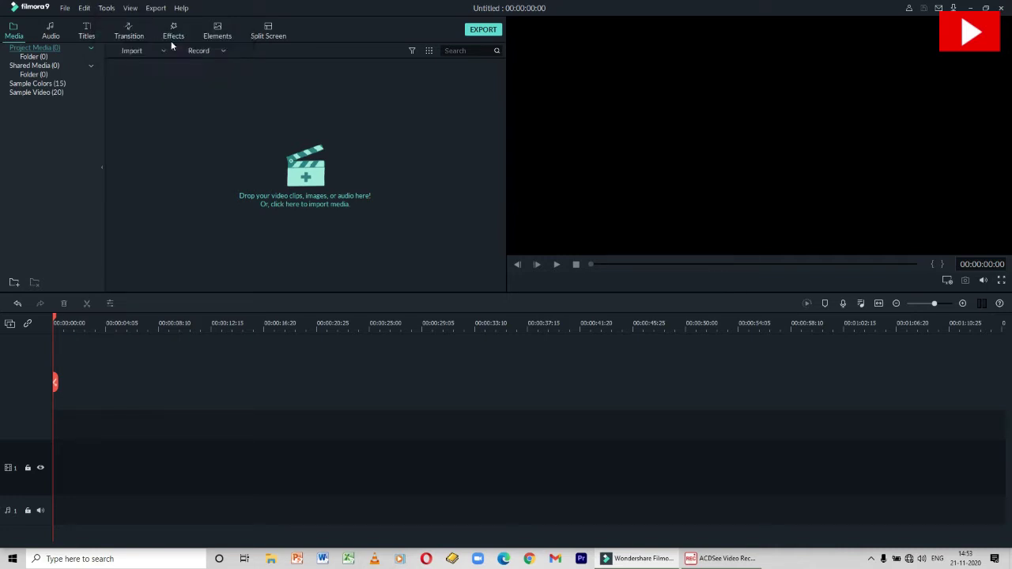
{"action": "left_click", "coordinate": [106, 8]}
{"action": "mouse_move", "coordinate": [150, 38]}
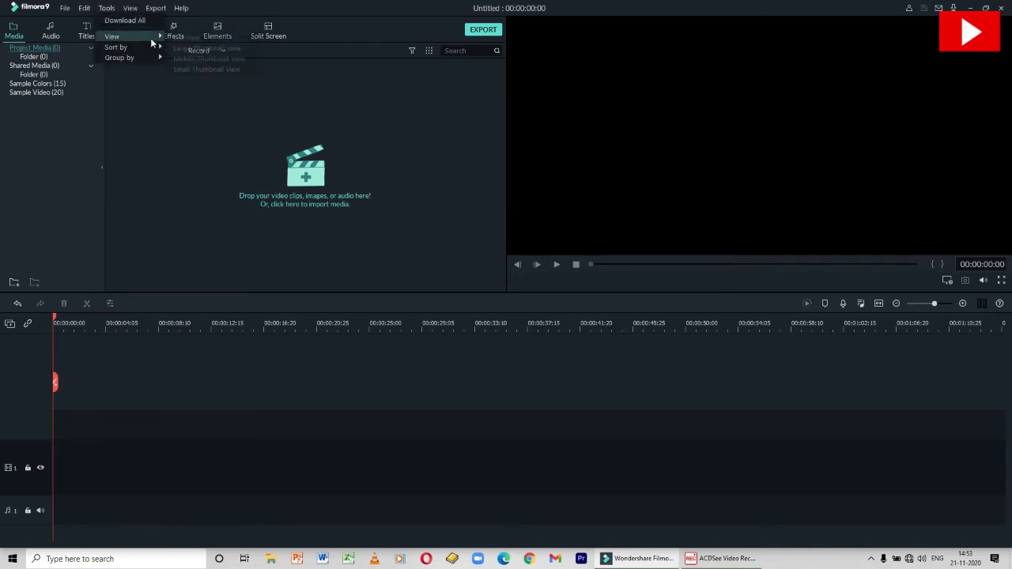
{"action": "left_click", "coordinate": [176, 69]}
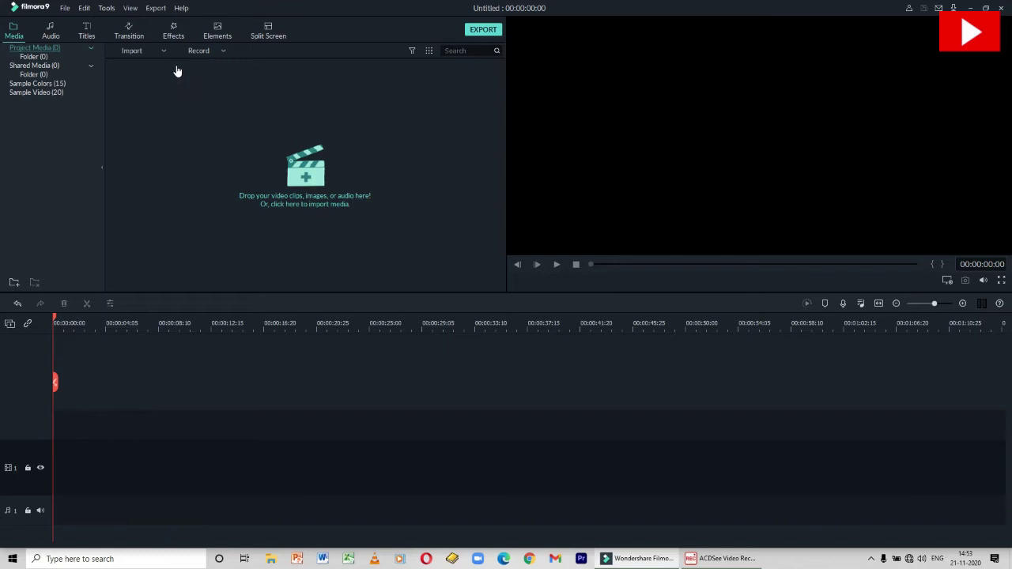
{"action": "left_click", "coordinate": [108, 10]}
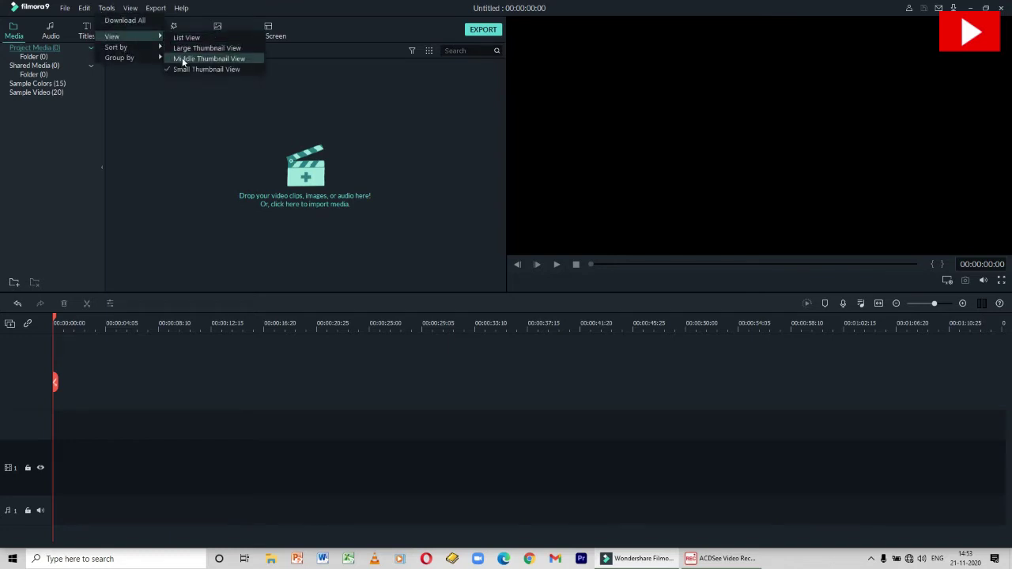
{"action": "mouse_move", "coordinate": [154, 47]}
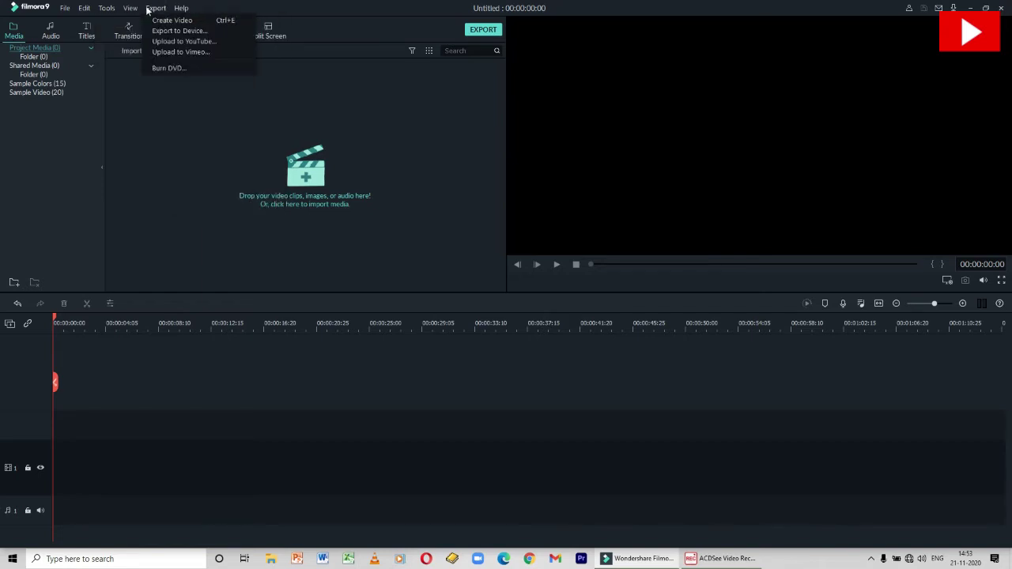
Step: Look at the export commands, try Export to Device, and dismiss the message
{"action": "mouse_move", "coordinate": [136, 14]}
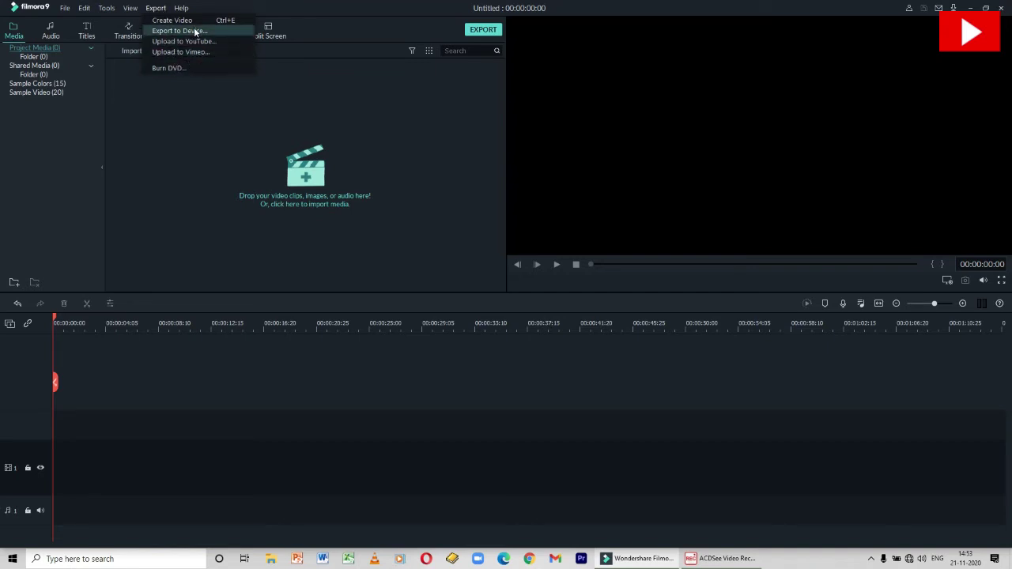
{"action": "left_click", "coordinate": [187, 32]}
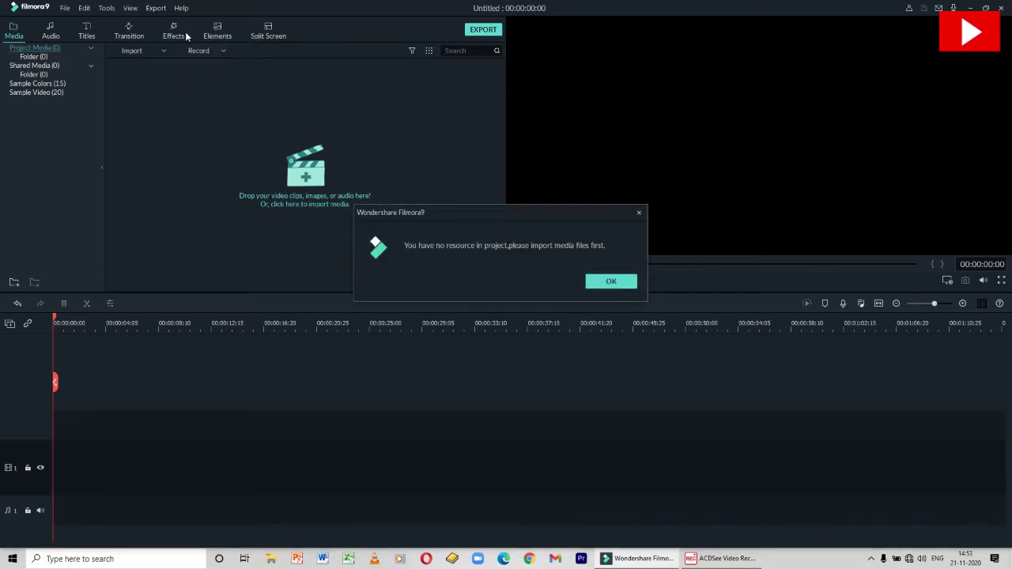
{"action": "left_click", "coordinate": [637, 214]}
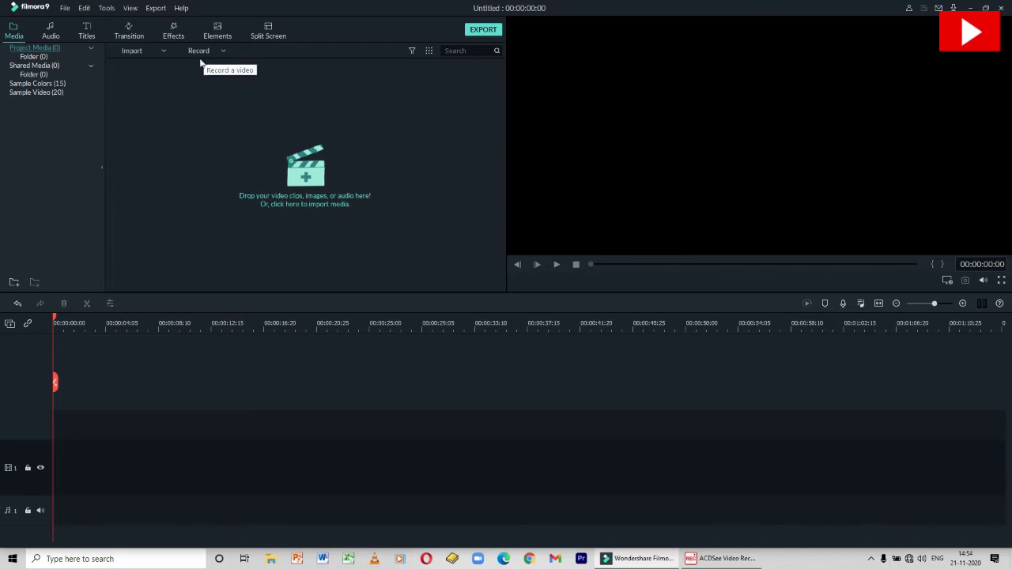
Step: Import two video clips and one music file into the project media folder
{"action": "left_click", "coordinate": [322, 178]}
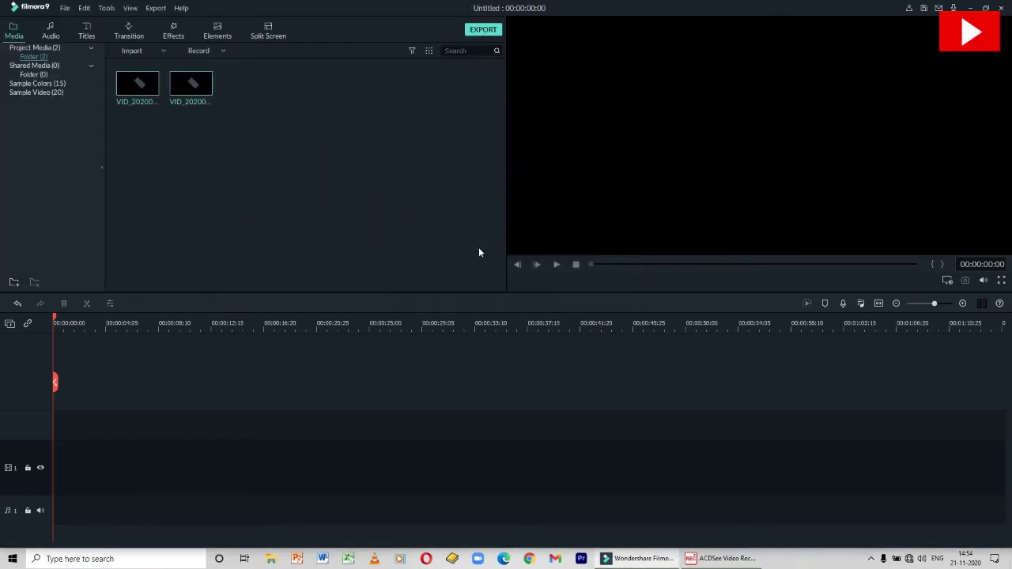
{"action": "left_click", "coordinate": [289, 159]}
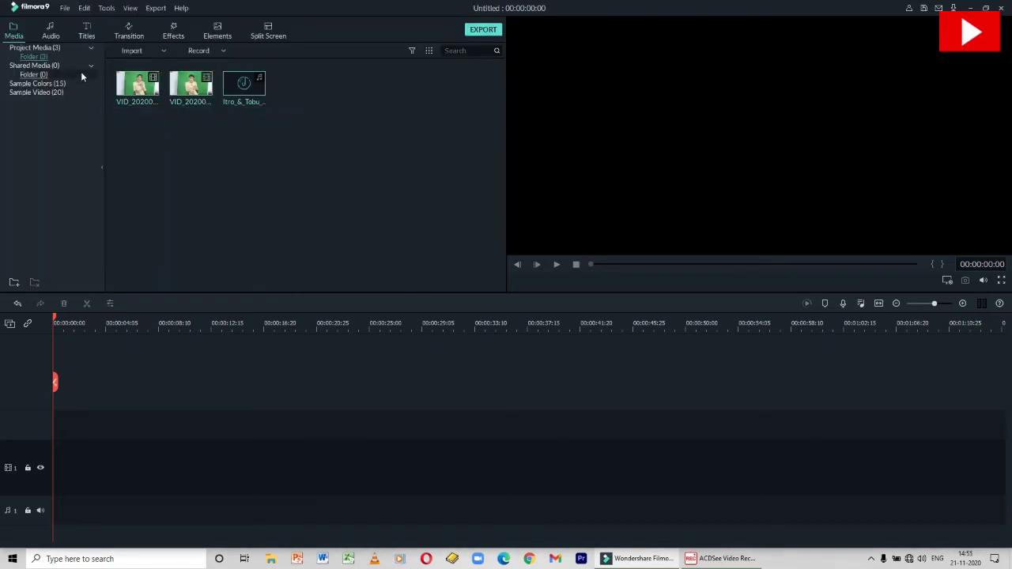
{"action": "left_click", "coordinate": [241, 220]}
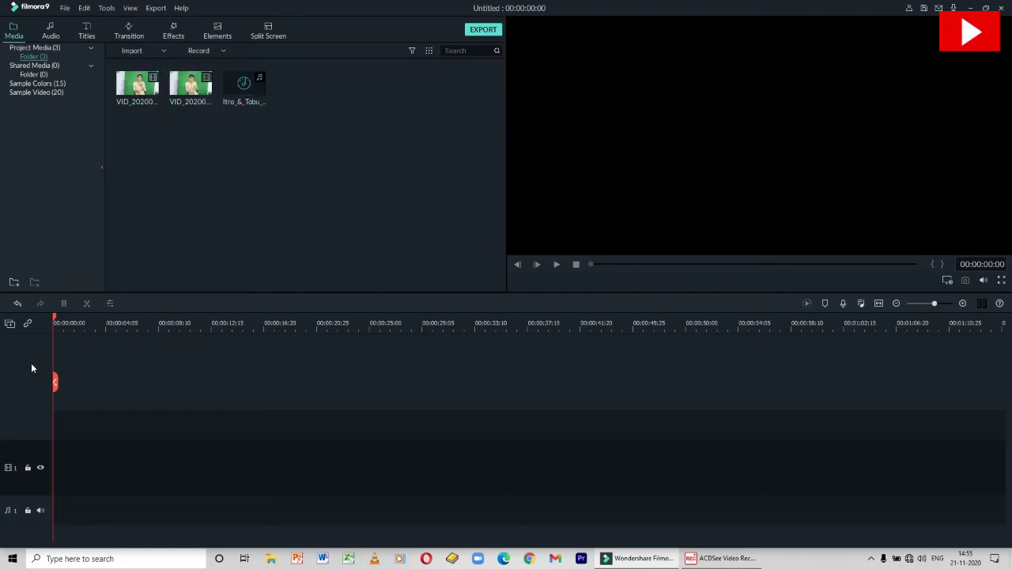
Step: Add two more video tracks to the timeline
{"action": "left_click", "coordinate": [8, 325]}
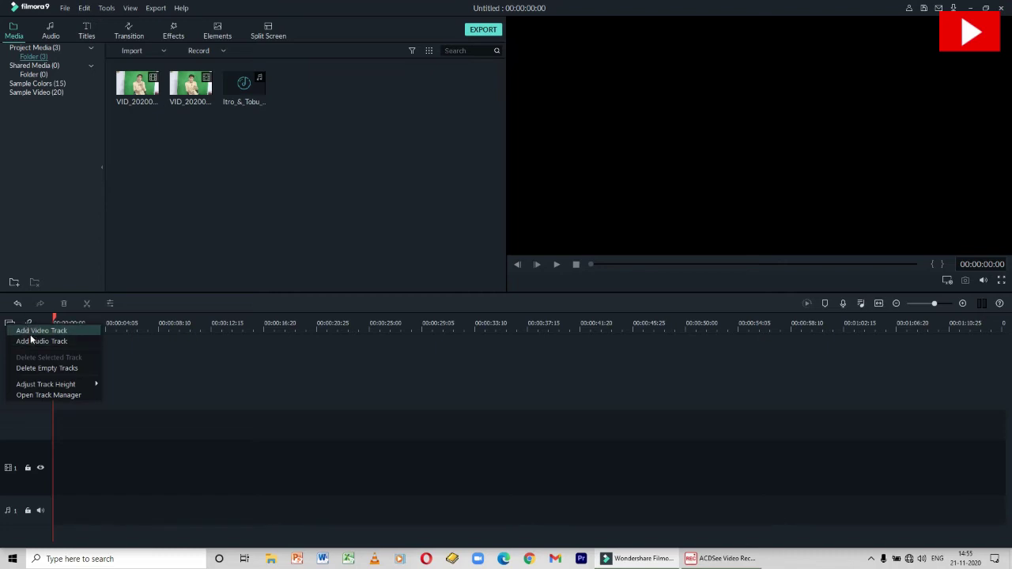
{"action": "left_click", "coordinate": [31, 335]}
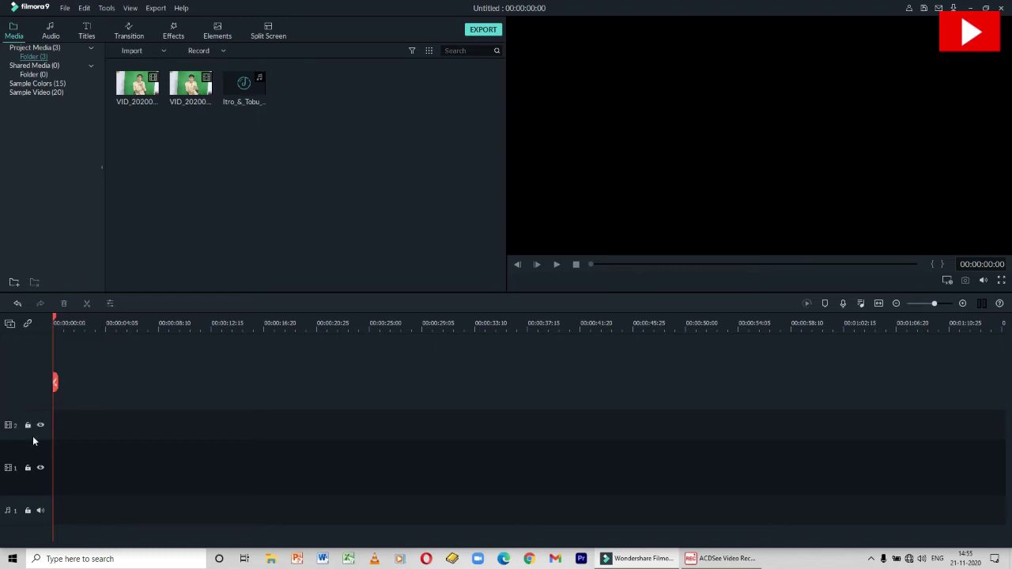
{"action": "left_click", "coordinate": [11, 323]}
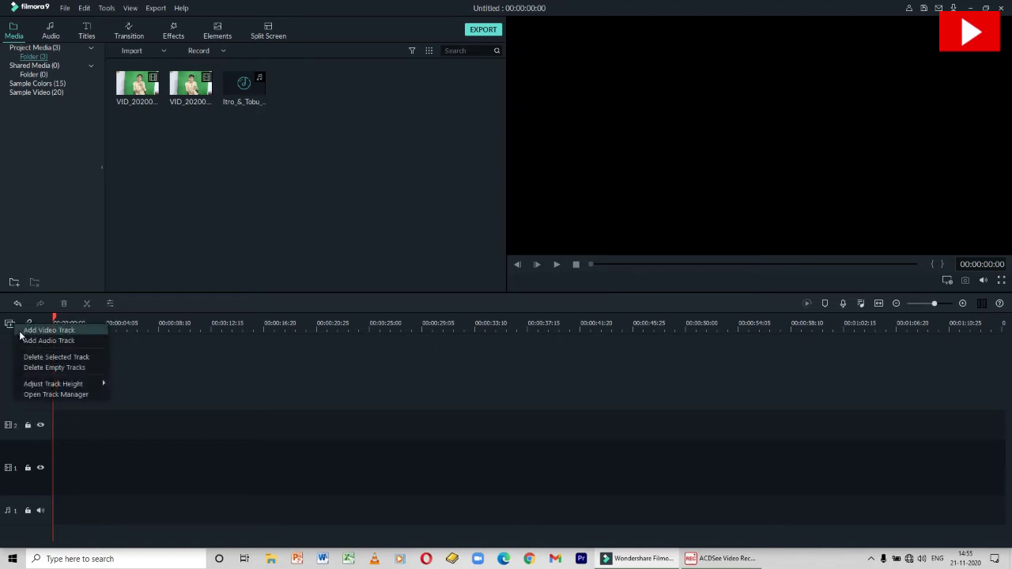
{"action": "left_click", "coordinate": [31, 331]}
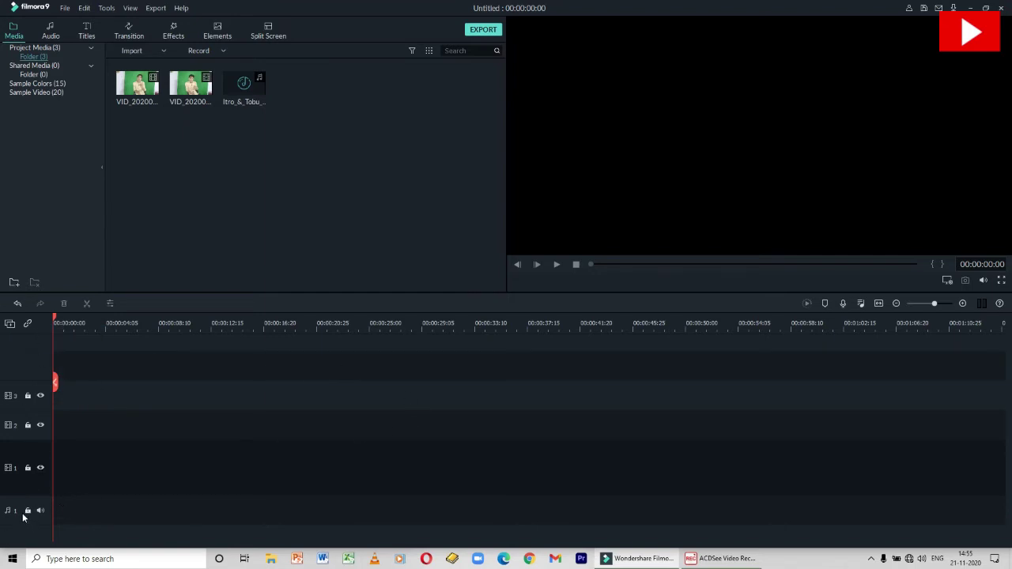
{"action": "left_click", "coordinate": [150, 95]}
{"action": "right_click", "coordinate": [147, 96]}
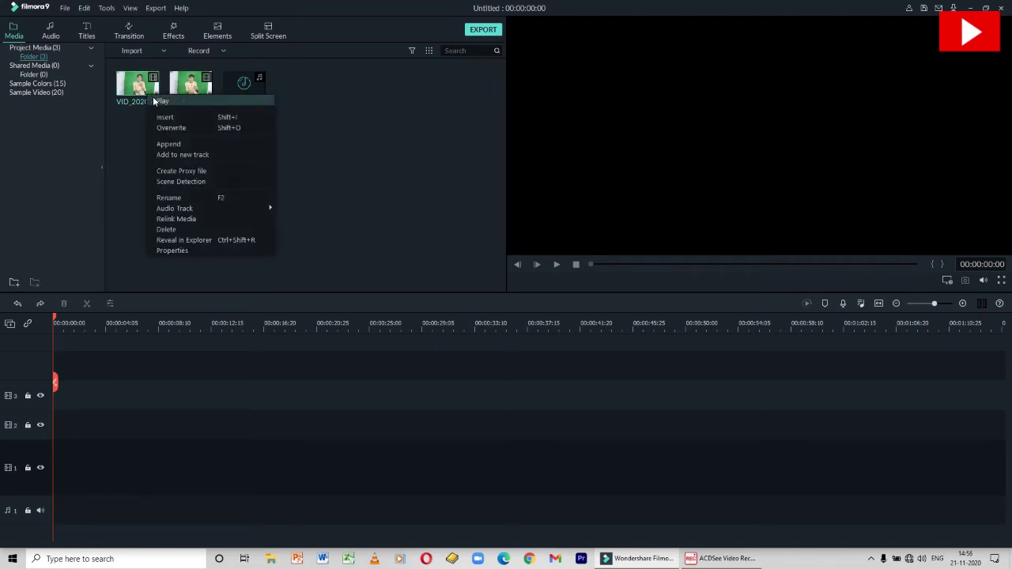
{"action": "left_click", "coordinate": [175, 115]}
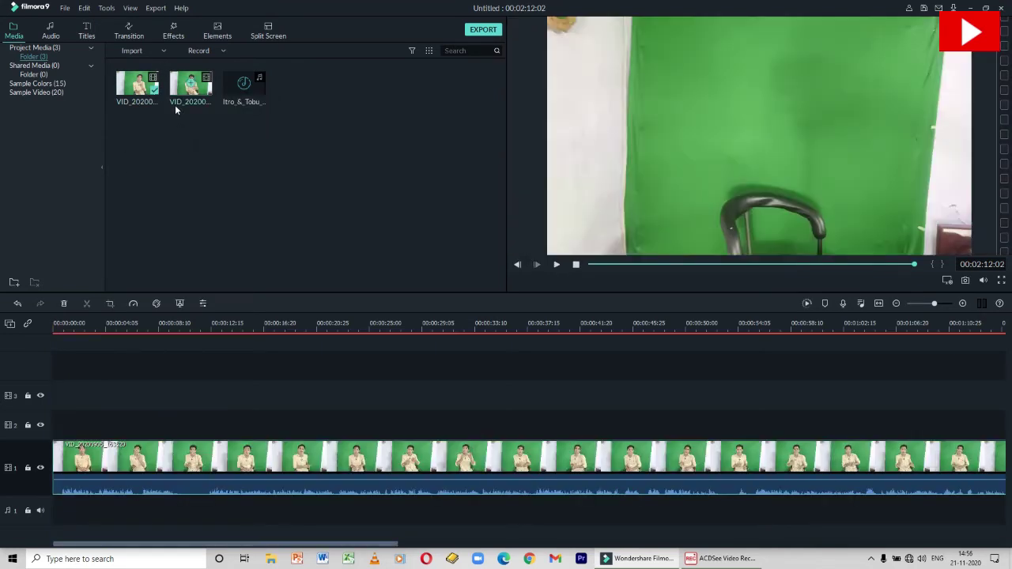
{"action": "key", "text": "ctrl+z"}
{"action": "left_click_drag", "start_coordinate": [149, 280], "coordinate": [60, 401]}
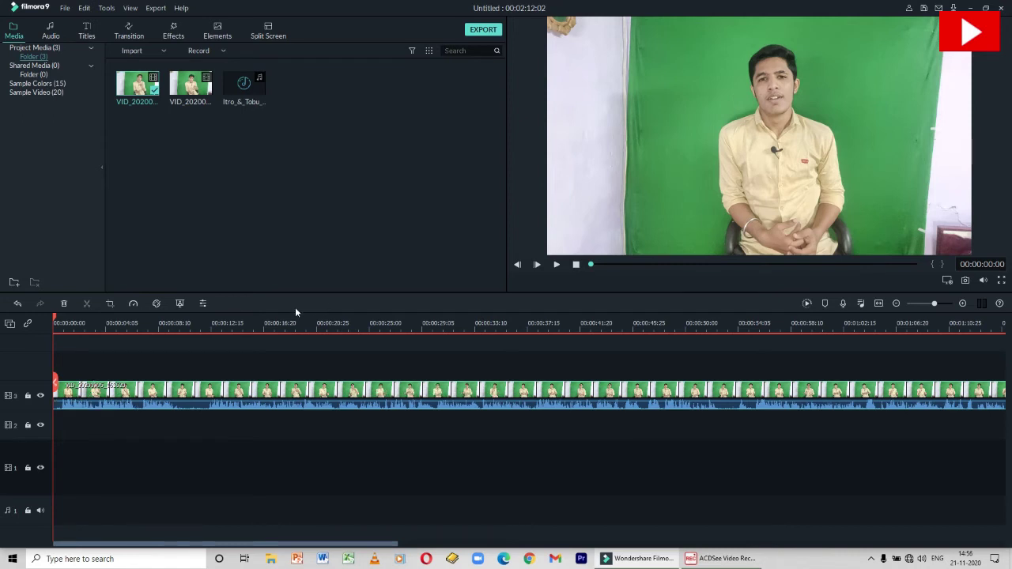
{"action": "left_click", "coordinate": [183, 378]}
{"action": "key", "text": "Delete"}
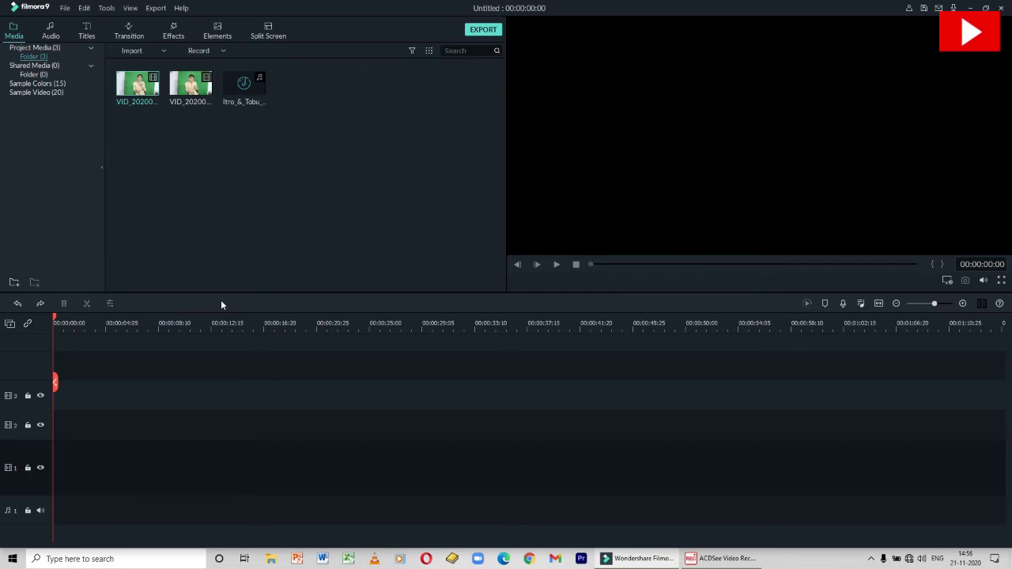
Step: Place the first video clip at the start of video track 3 and play its opening seconds
{"action": "left_click", "coordinate": [287, 264]}
{"action": "left_click_drag", "start_coordinate": [142, 87], "coordinate": [53, 389]}
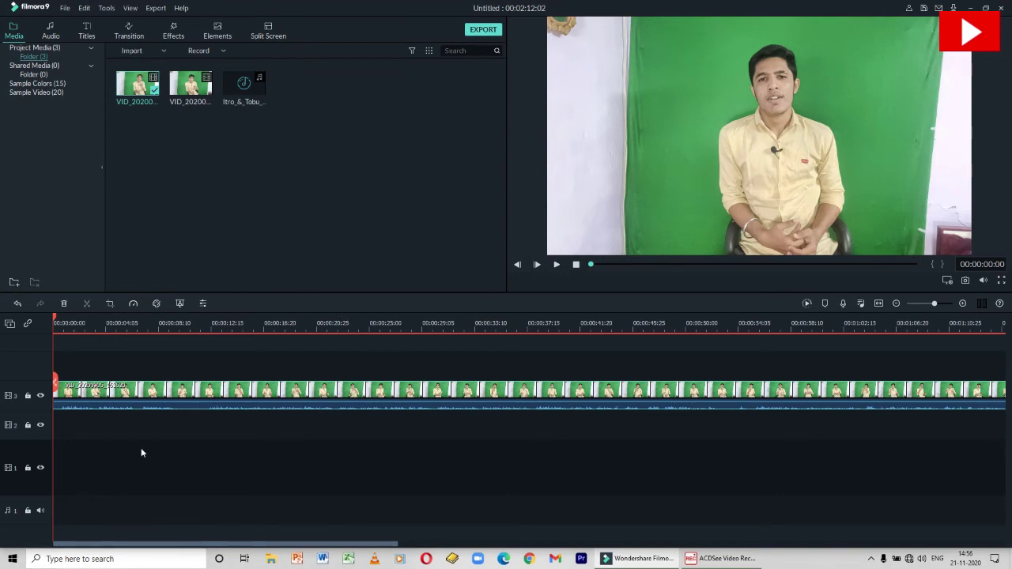
{"action": "key", "text": "space"}
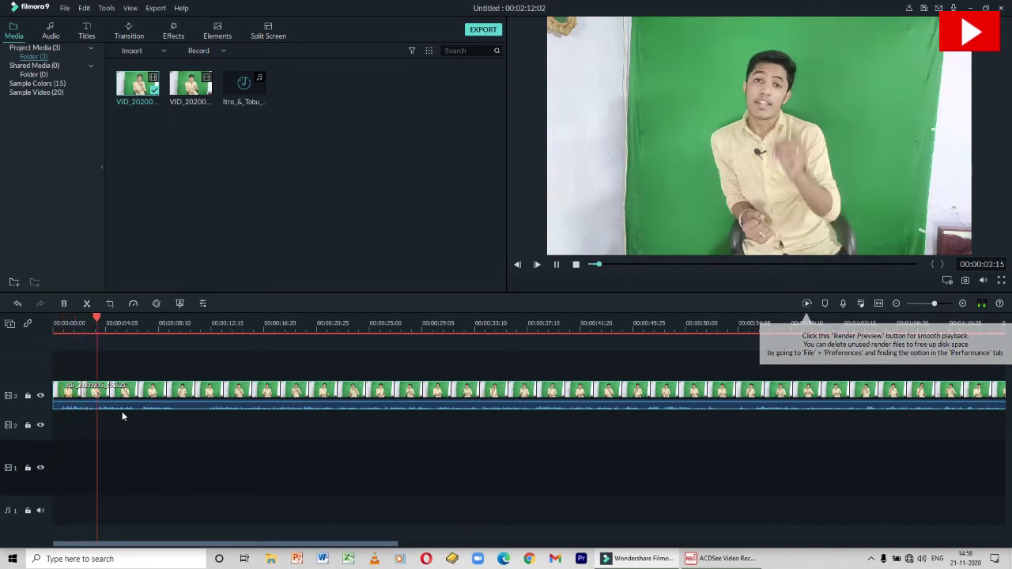
{"action": "key", "text": "space"}
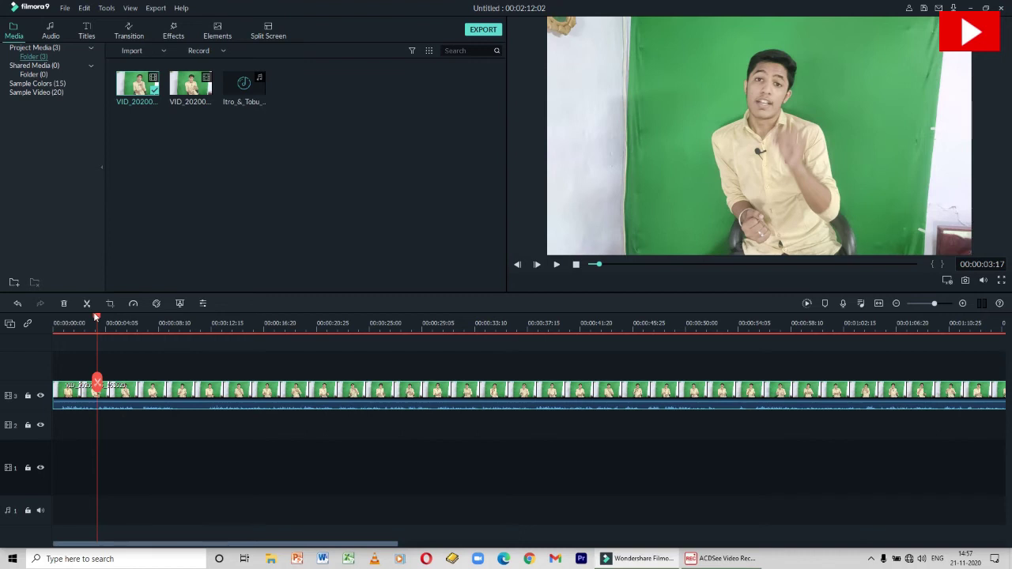
Step: Play the clip twice from the beginning and once from about 11 seconds to listen to its audio
{"action": "left_click_drag", "start_coordinate": [95, 317], "coordinate": [26, 327]}
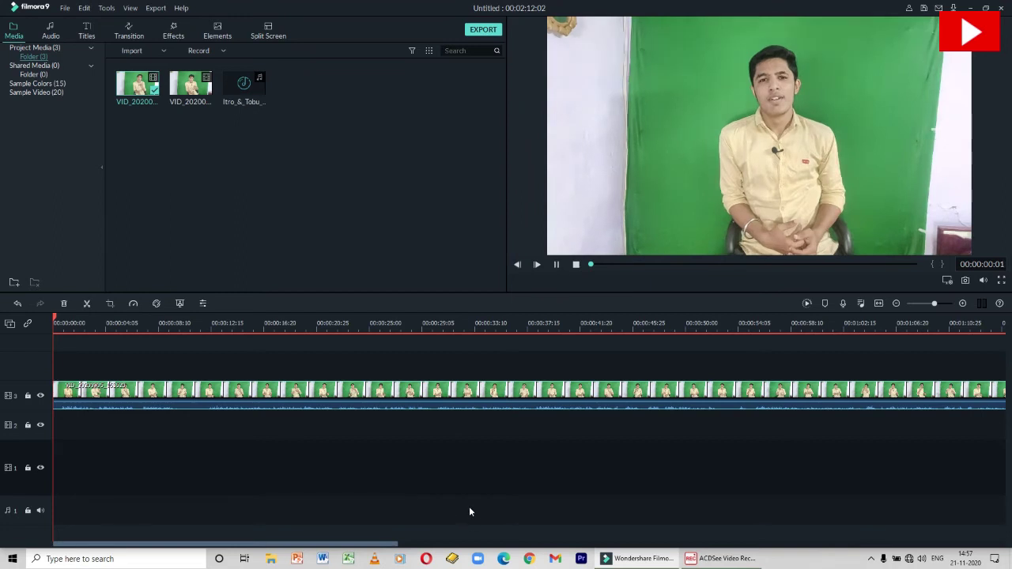
{"action": "key", "text": "space"}
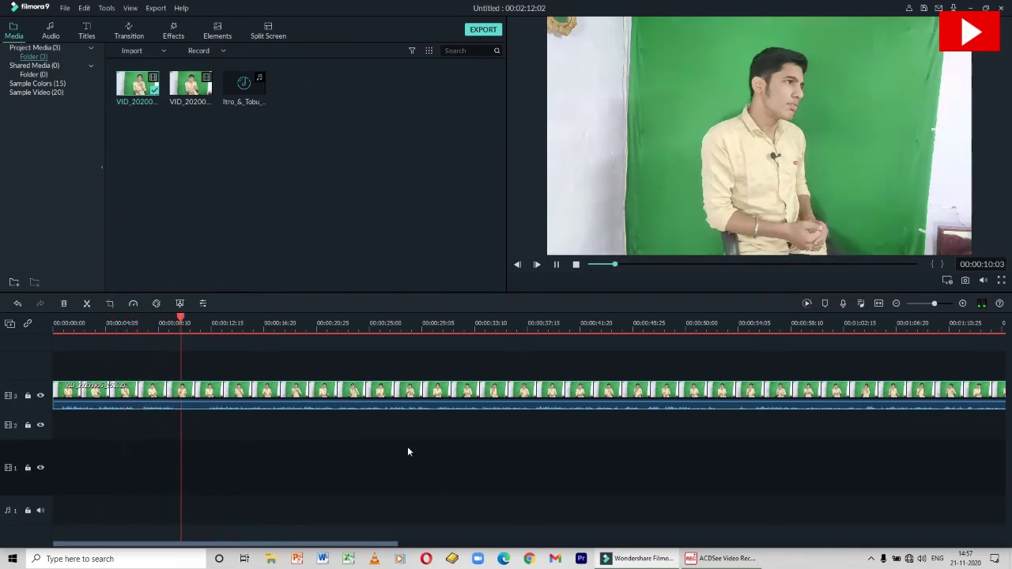
{"action": "key", "text": "space"}
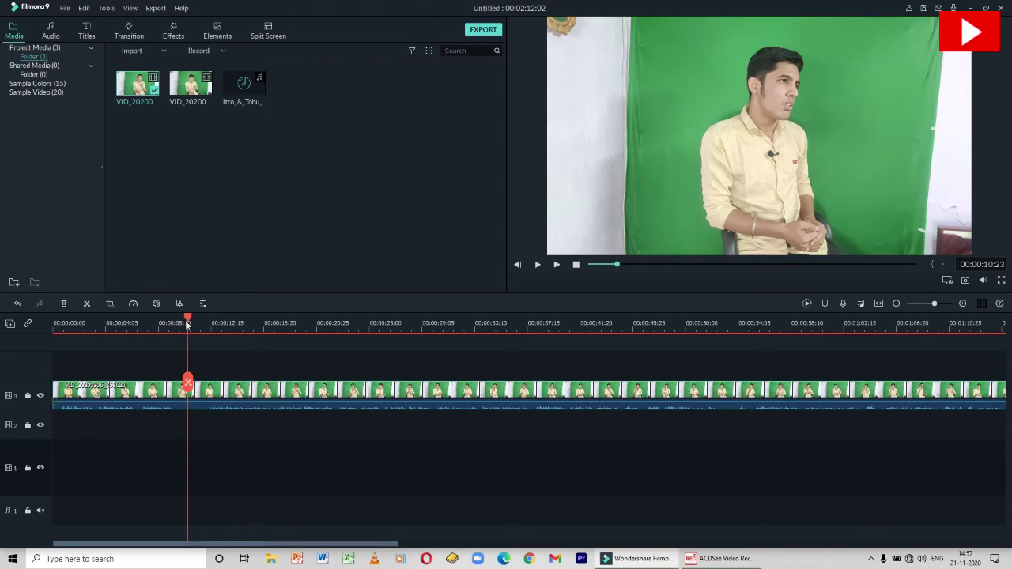
{"action": "left_click_drag", "start_coordinate": [187, 324], "coordinate": [7, 315]}
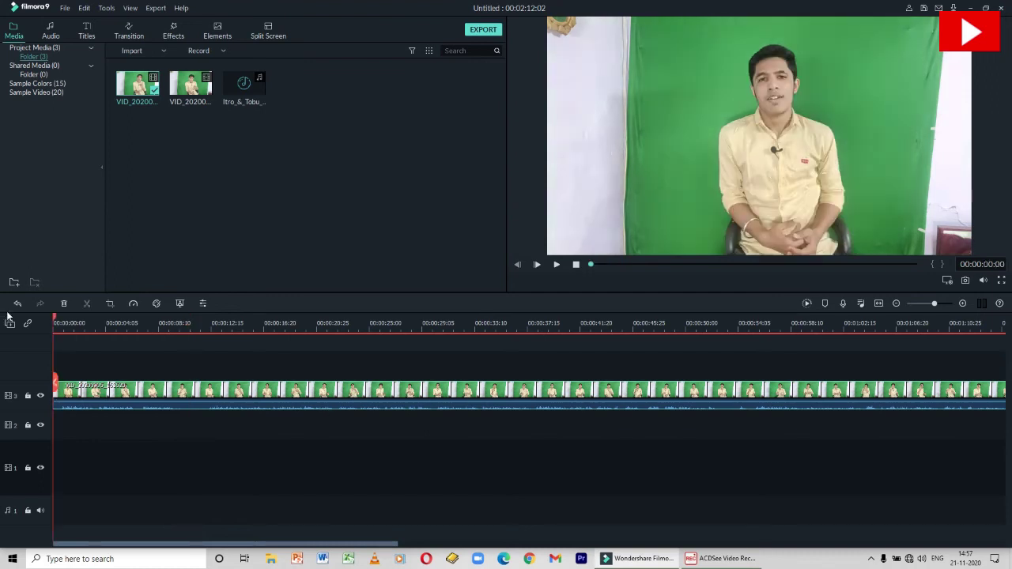
{"action": "key", "text": "space"}
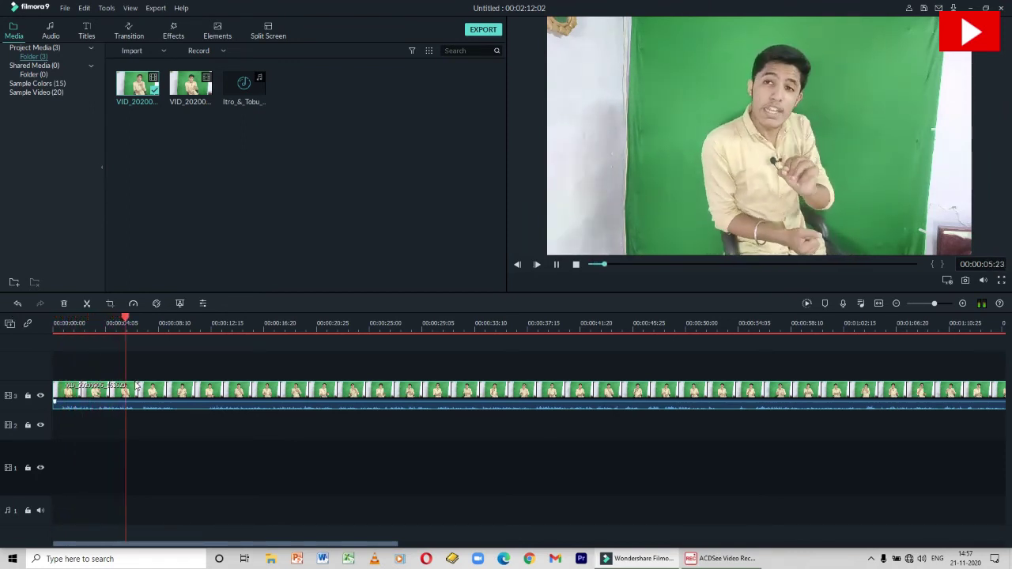
{"action": "key", "text": "space"}
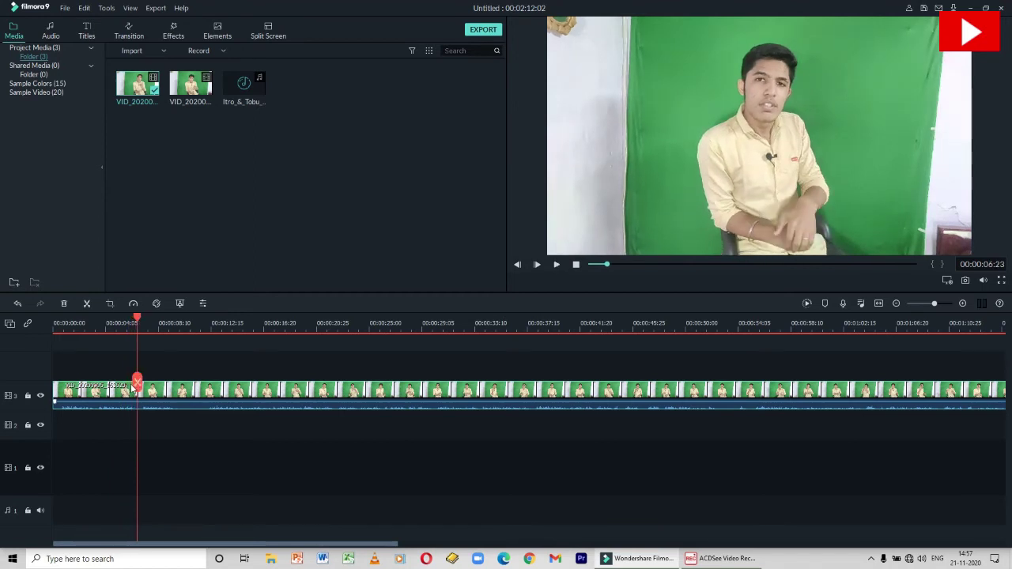
{"action": "left_click", "coordinate": [192, 324]}
{"action": "key", "text": "space"}
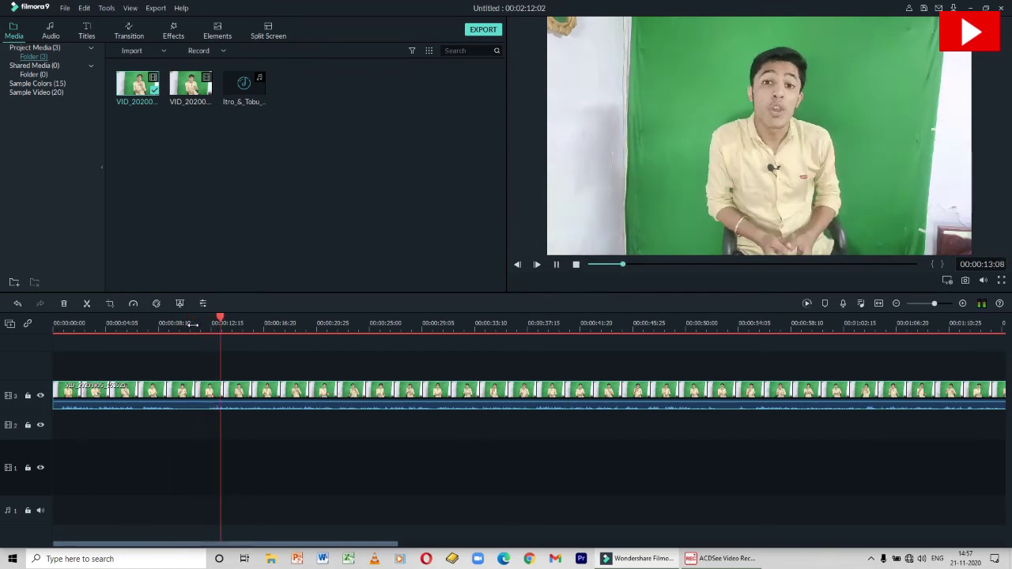
{"action": "key", "text": "space"}
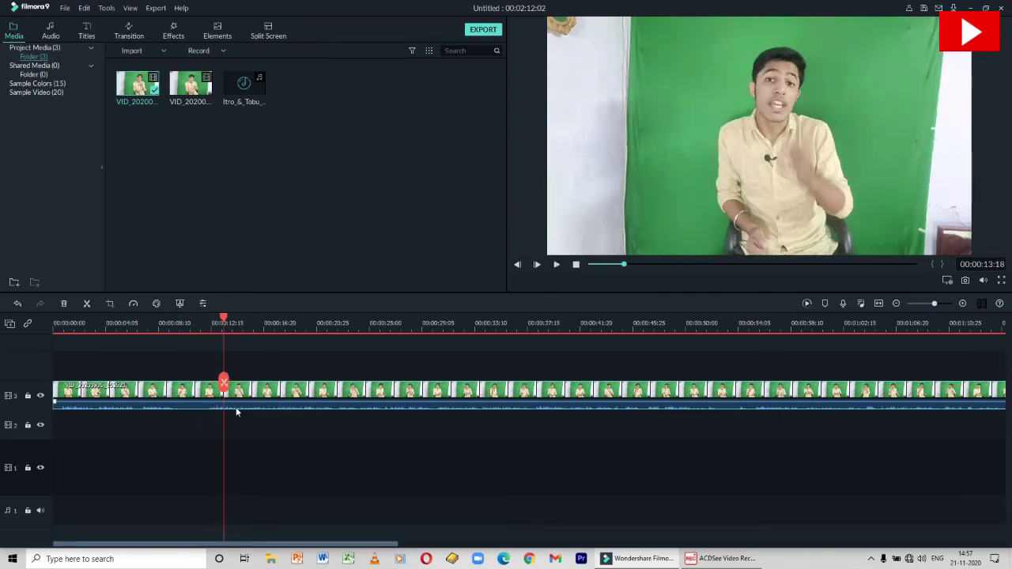
Step: Raise the clip's audio volume on the timeline and play two short passages to check the sound
{"action": "mouse_move", "coordinate": [251, 403]}
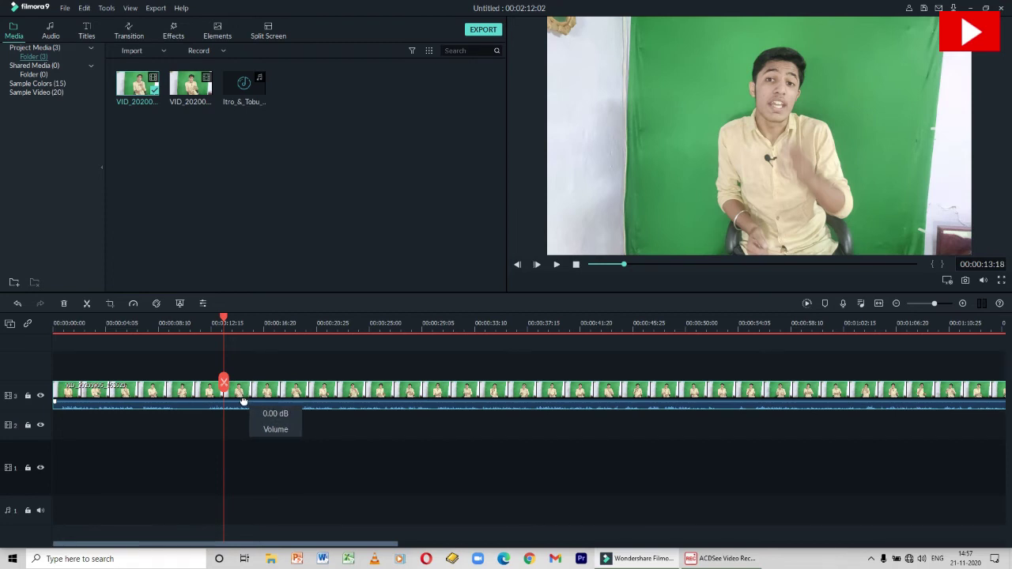
{"action": "left_click_drag", "start_coordinate": [244, 403], "coordinate": [243, 324]}
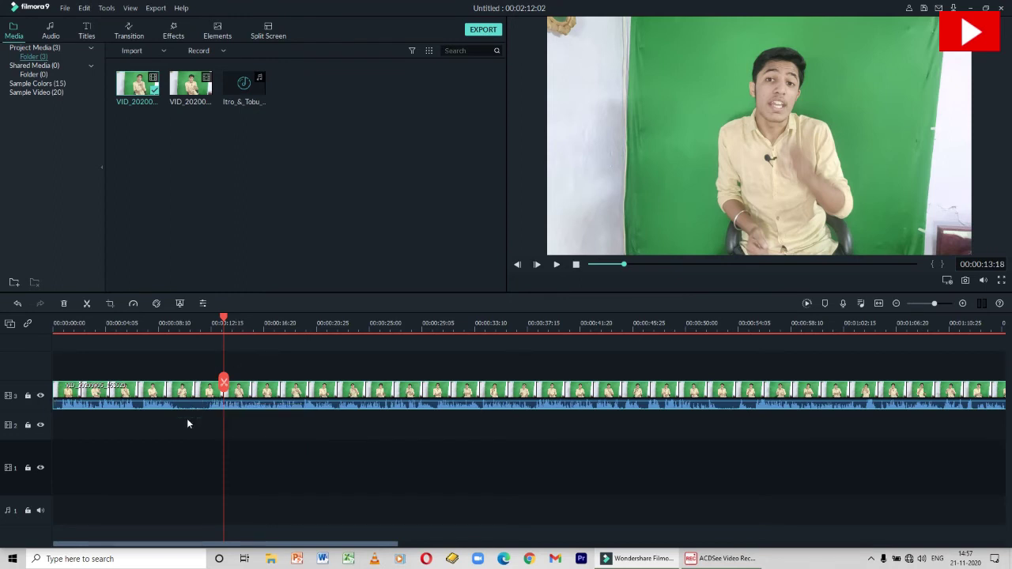
{"action": "left_click", "coordinate": [184, 325]}
{"action": "key", "text": "space"}
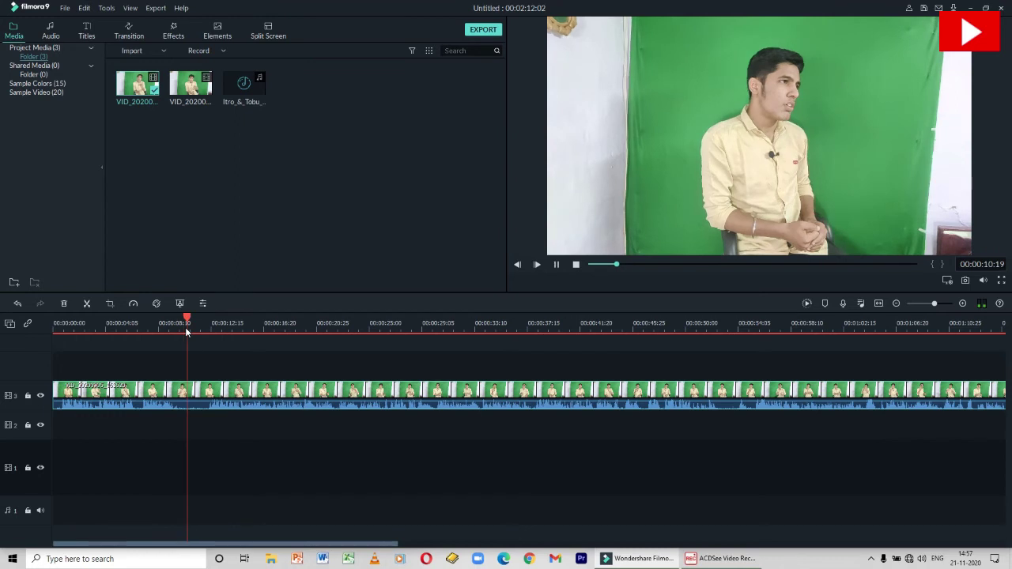
{"action": "key", "text": "space"}
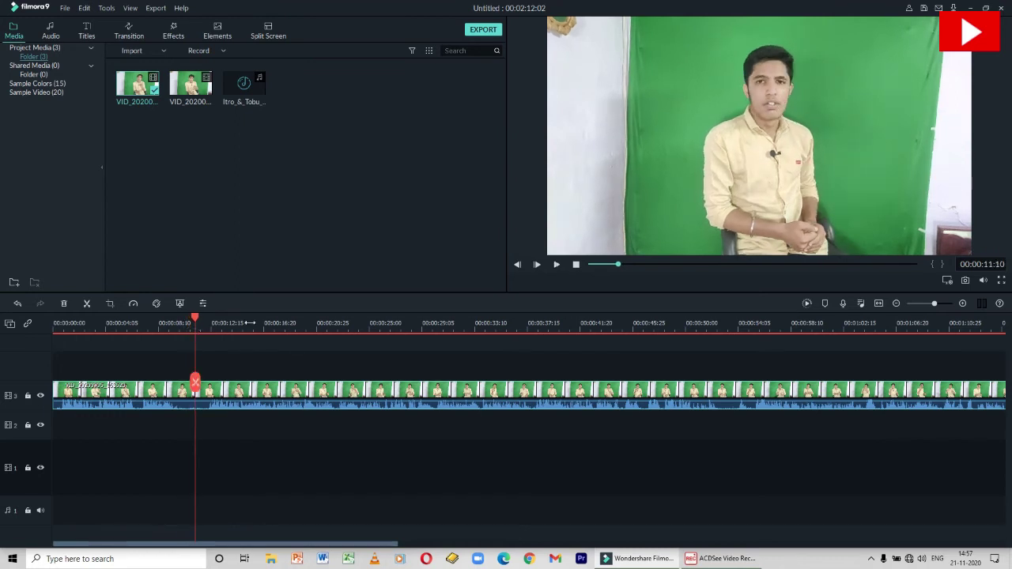
{"action": "left_click", "coordinate": [253, 325]}
{"action": "key", "text": "space"}
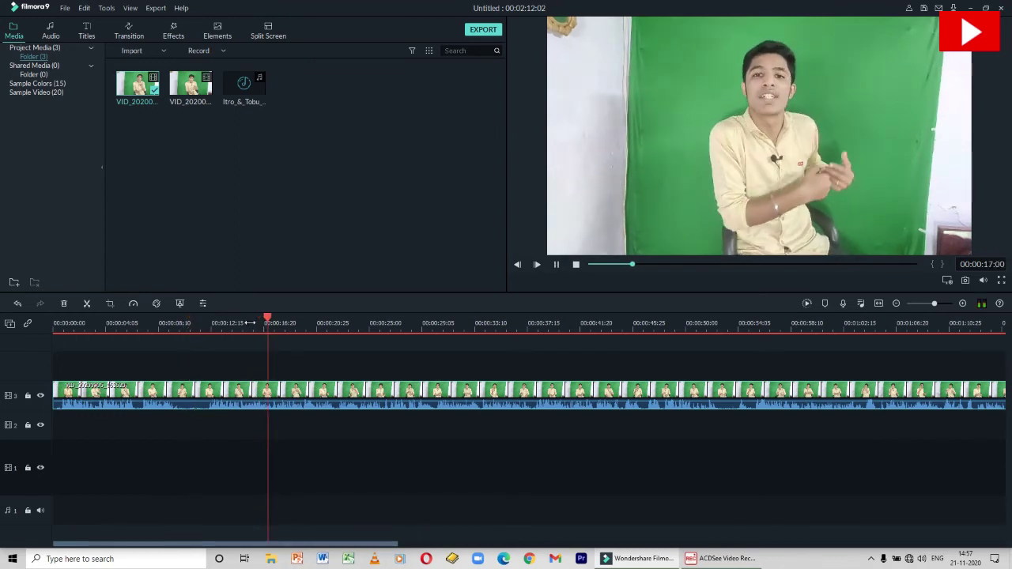
{"action": "key", "text": "space"}
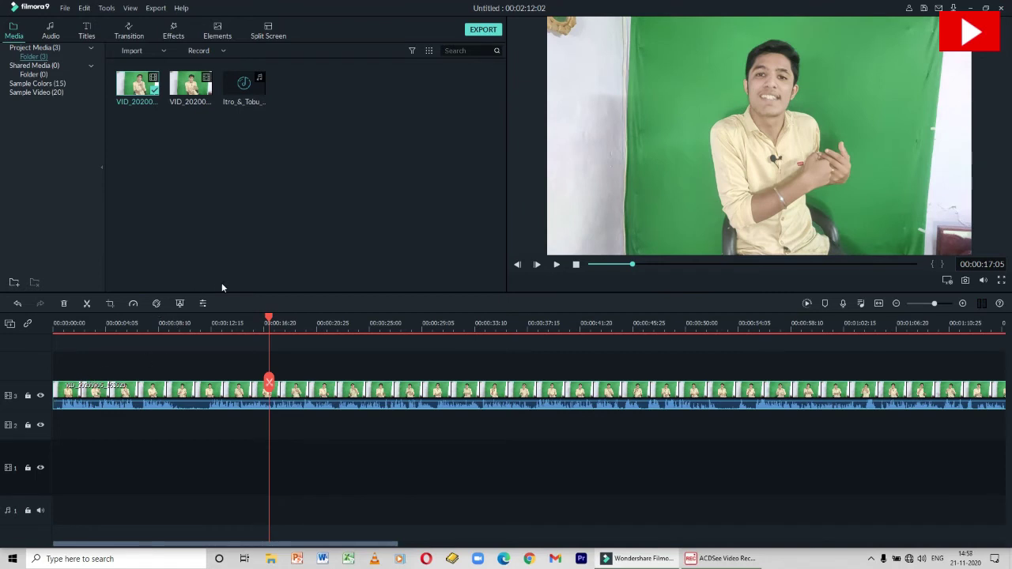
Step: Split the clip on video track 3 at 00:00:12:05
{"action": "left_click", "coordinate": [185, 317]}
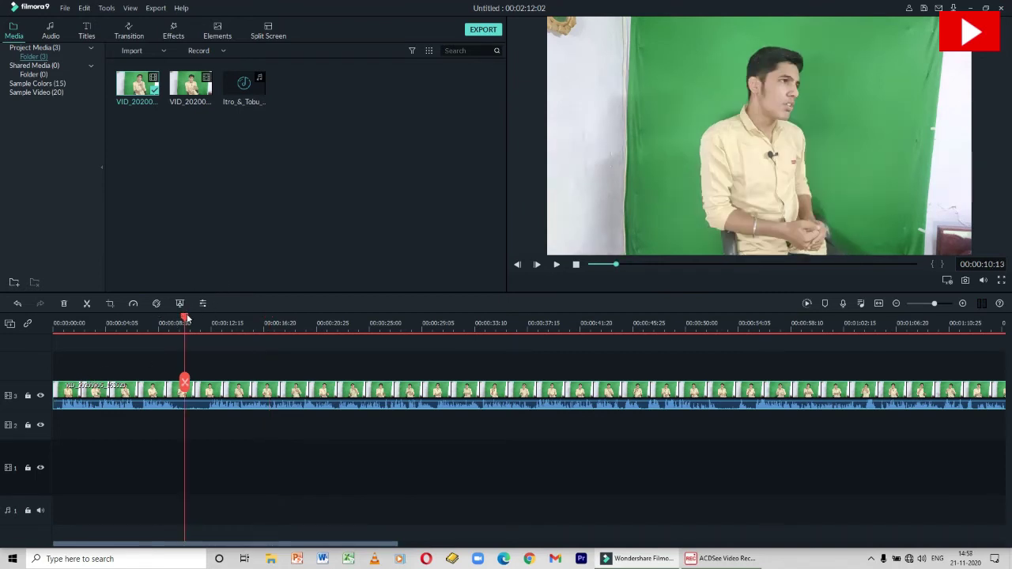
{"action": "left_click_drag", "start_coordinate": [186, 317], "coordinate": [208, 319]}
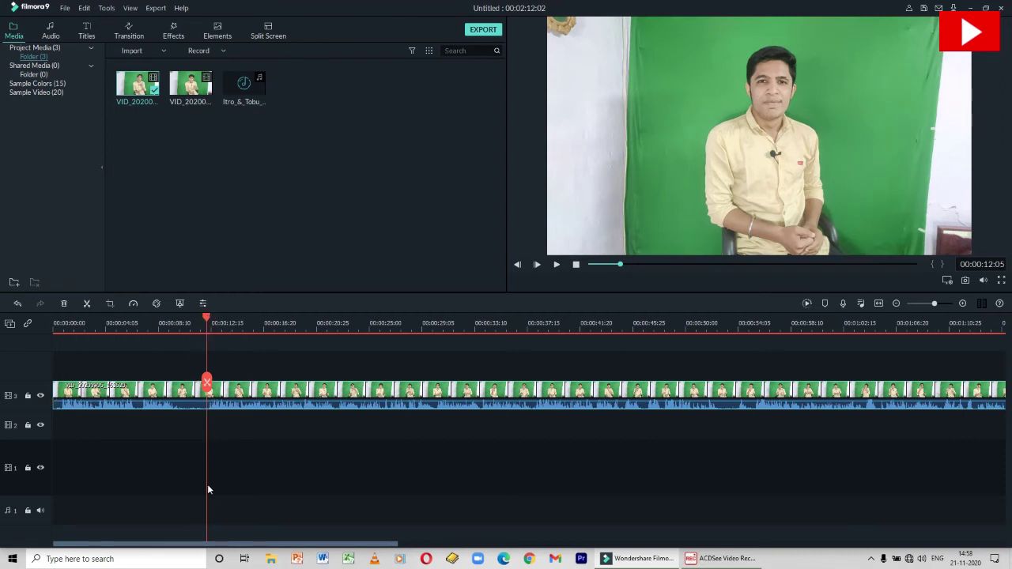
{"action": "left_click", "coordinate": [206, 384]}
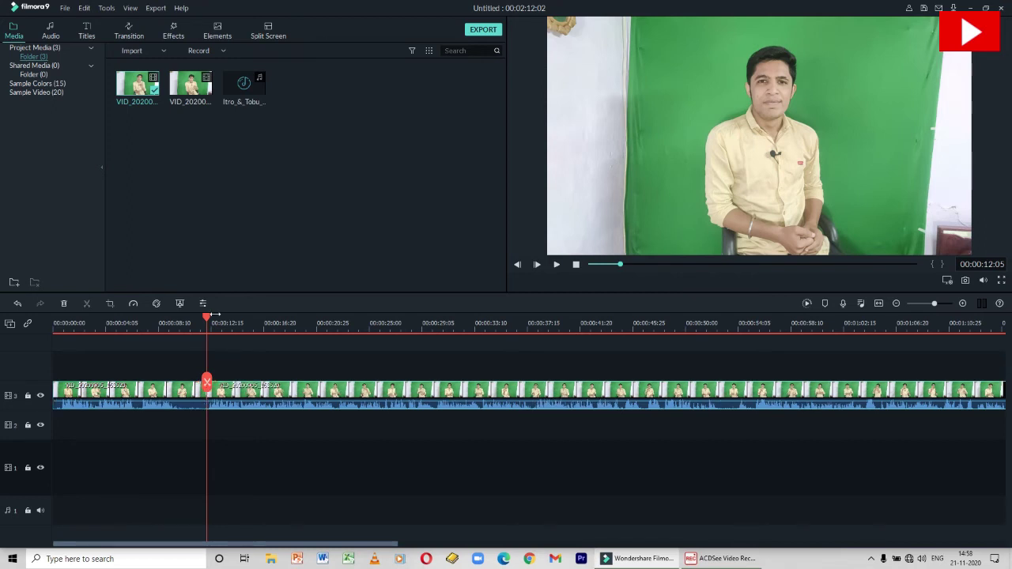
Step: Undo the split on video track 3 and split the clip again at 00:00:12:05
{"action": "left_click_drag", "start_coordinate": [212, 316], "coordinate": [145, 321]}
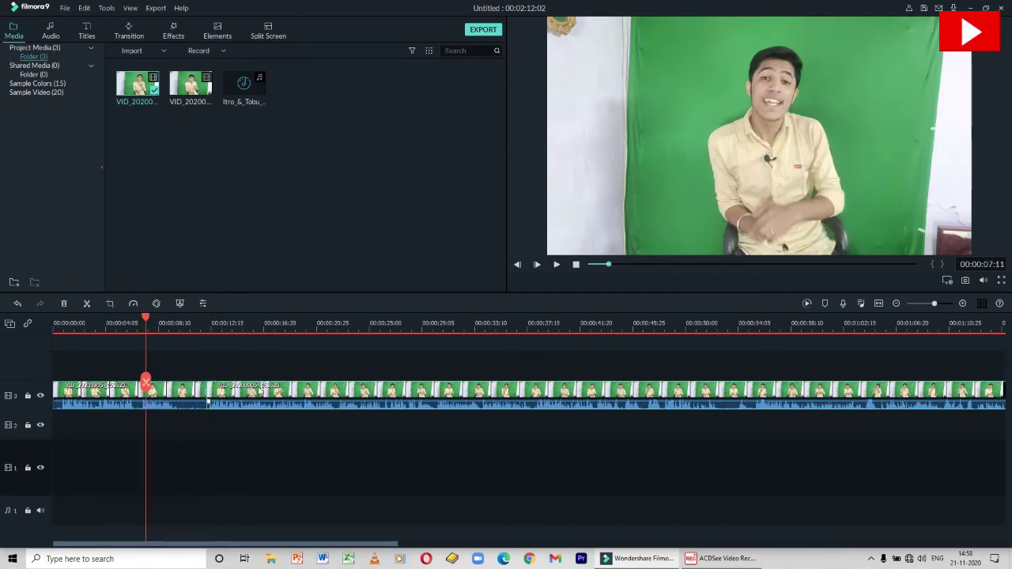
{"action": "left_click", "coordinate": [347, 383]}
{"action": "key", "text": "Delete"}
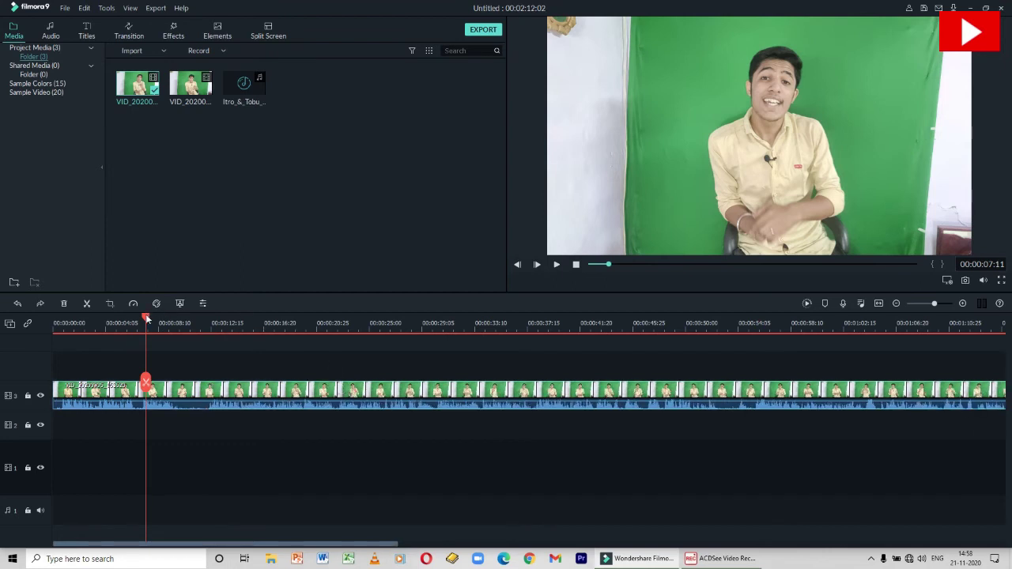
{"action": "left_click_drag", "start_coordinate": [148, 318], "coordinate": [207, 330]}
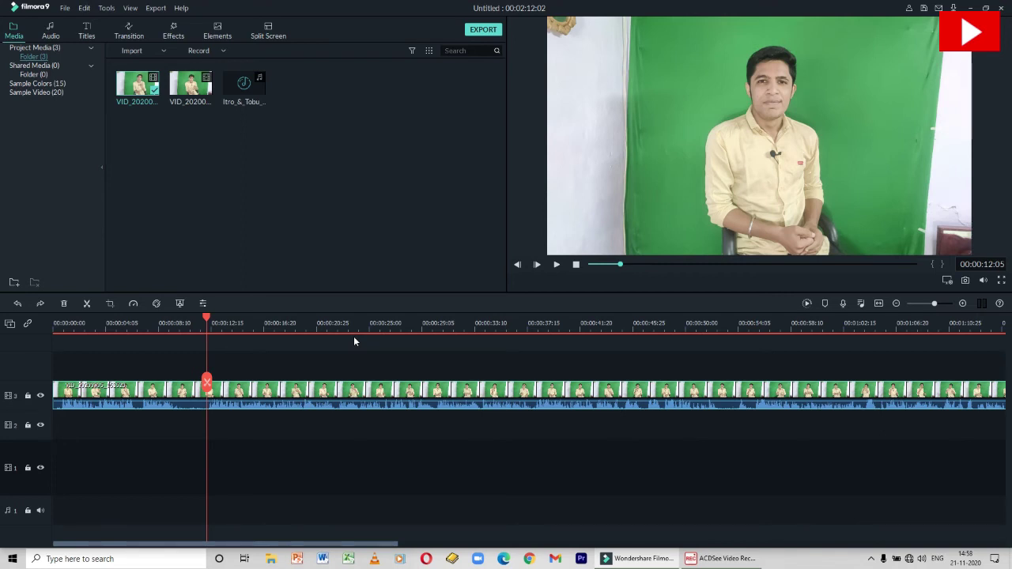
{"action": "key", "text": "ctrl+b"}
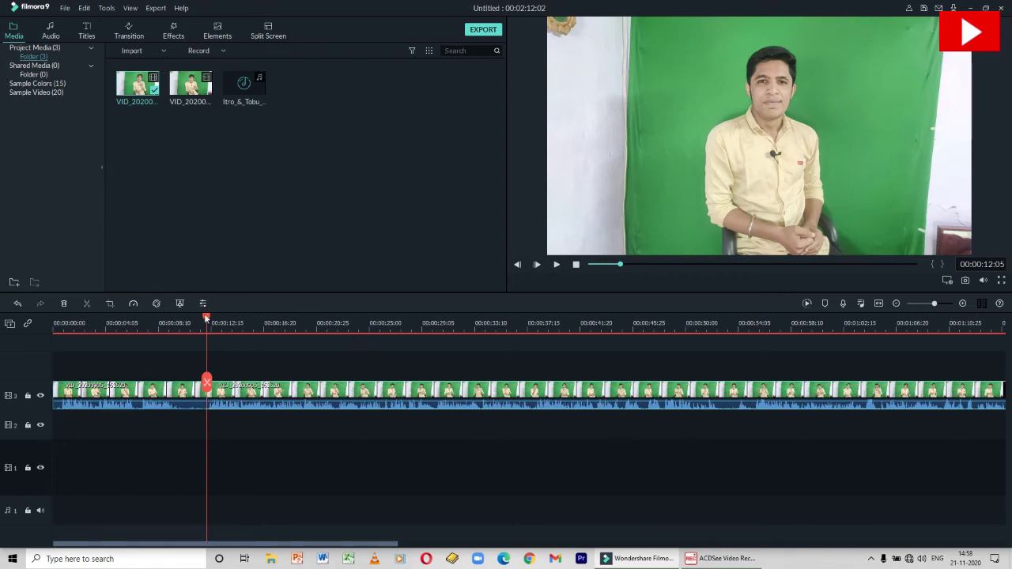
Step: Try further splits of the clip on video track 3 at 00:00:14:05, 00:00:15:20 and 00:00:16:22
{"action": "left_click_drag", "start_coordinate": [206, 318], "coordinate": [167, 320]}
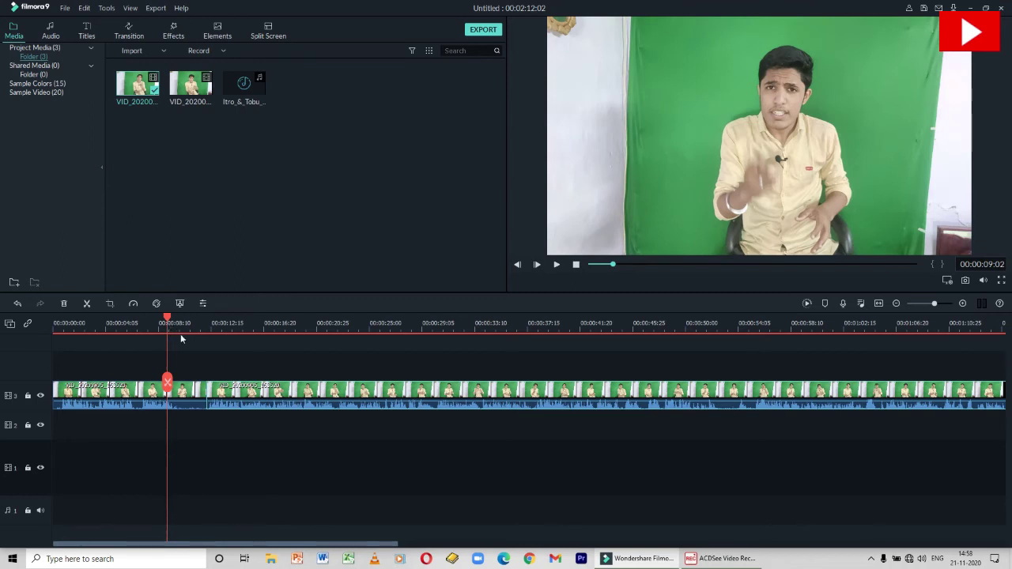
{"action": "left_click", "coordinate": [230, 323]}
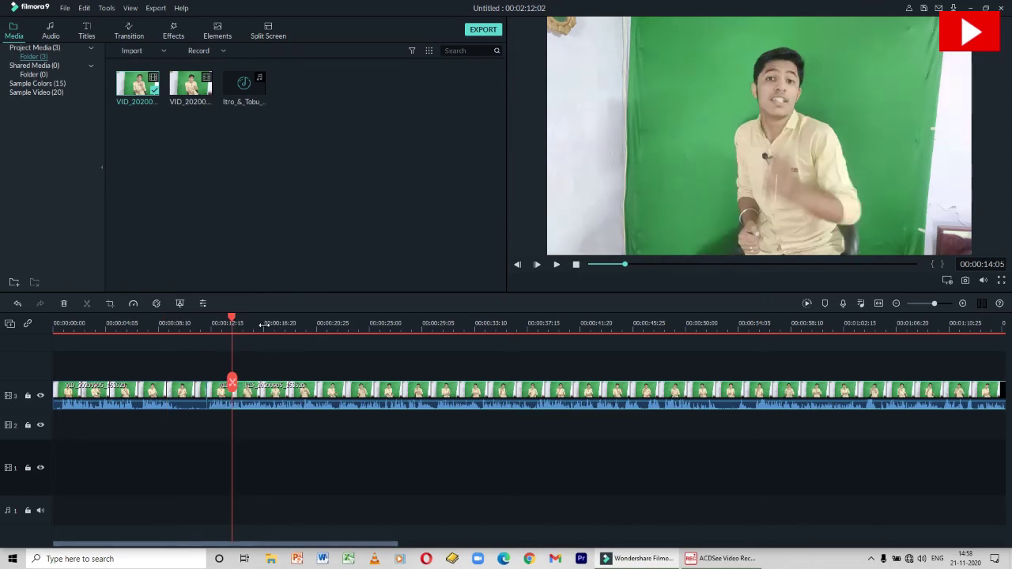
{"action": "key", "text": "space"}
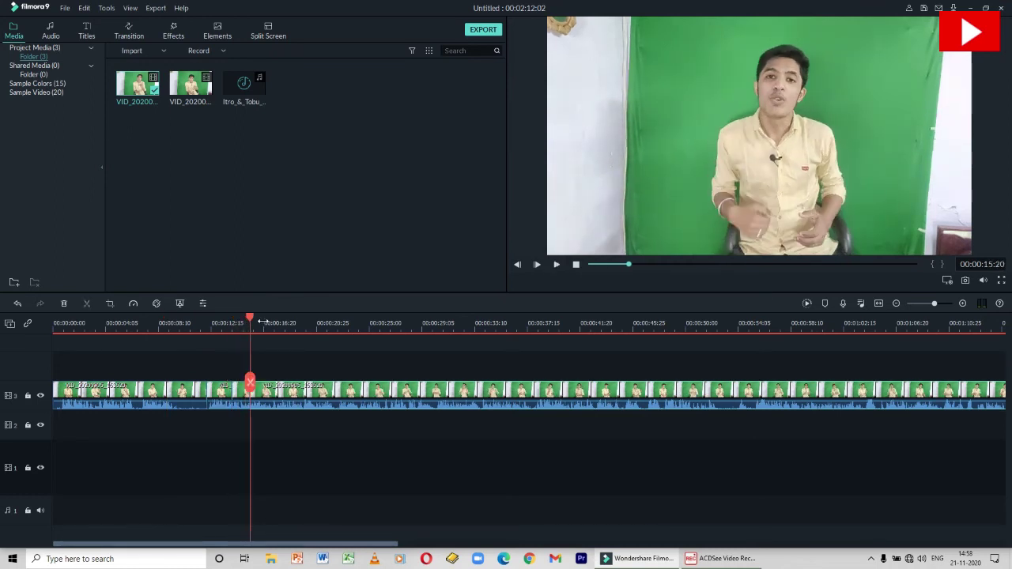
{"action": "key", "text": "space"}
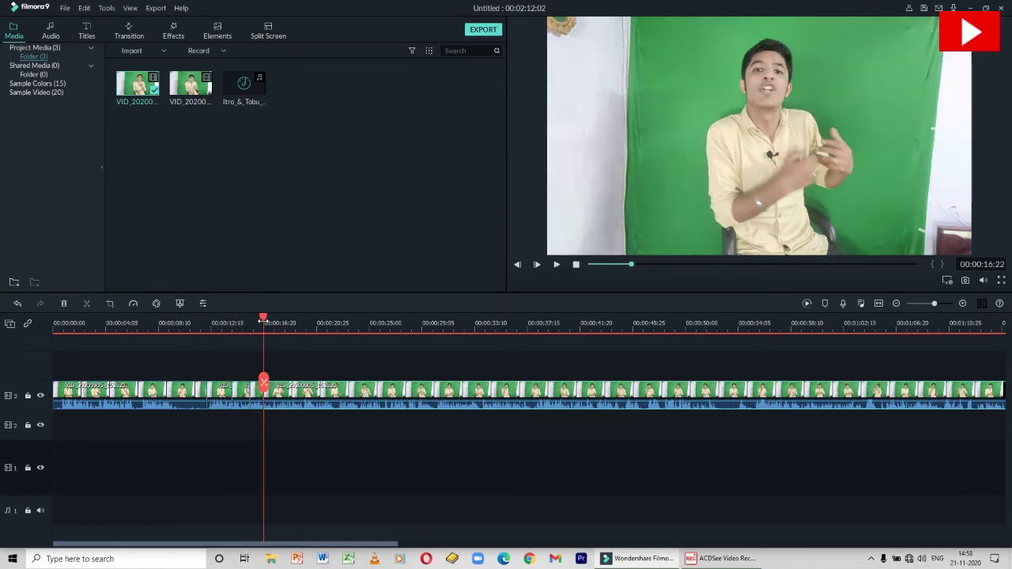
Step: Split the unsplit clip on video track 3 at 00:00:12:07 and delete the part before the cut
{"action": "left_click", "coordinate": [197, 321]}
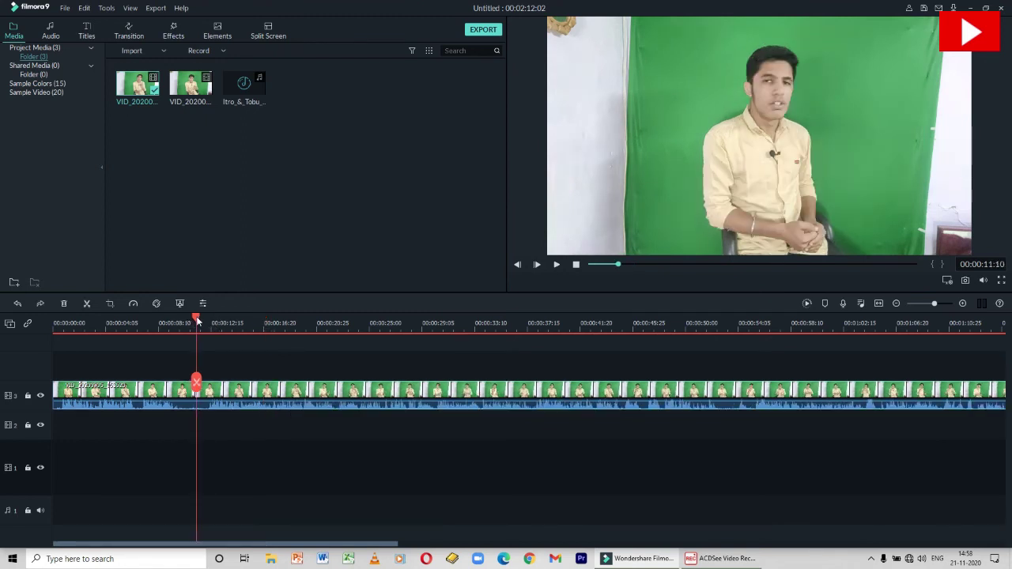
{"action": "left_click", "coordinate": [207, 320]}
{"action": "left_click", "coordinate": [208, 321]}
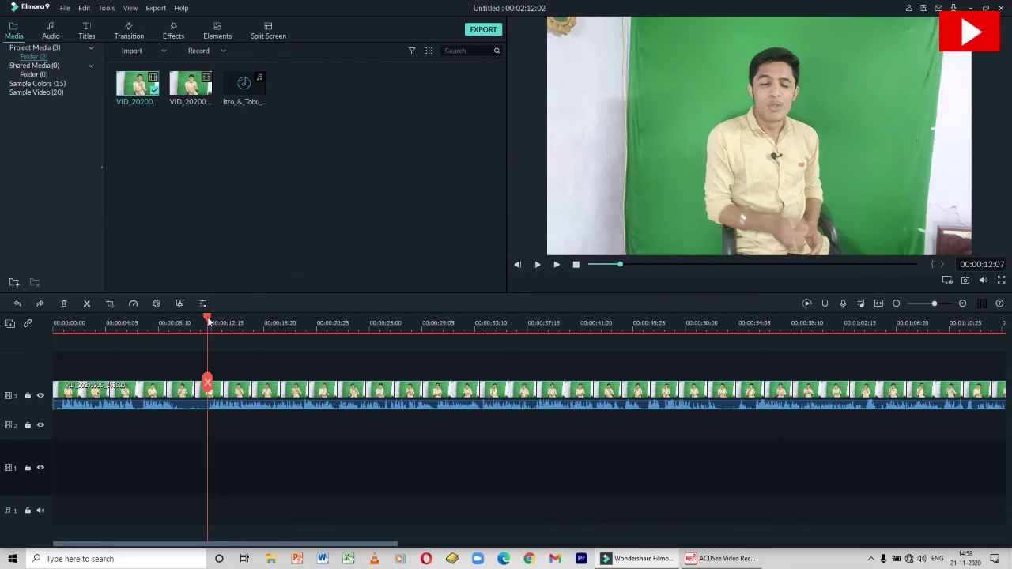
{"action": "key", "text": "ctrl+b"}
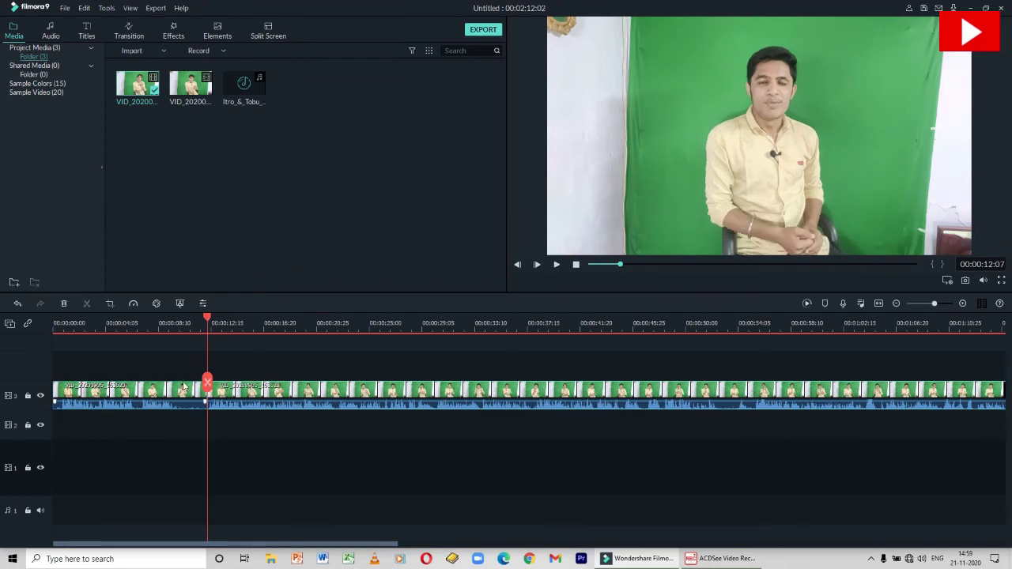
{"action": "left_click", "coordinate": [182, 393]}
{"action": "key", "text": "Delete"}
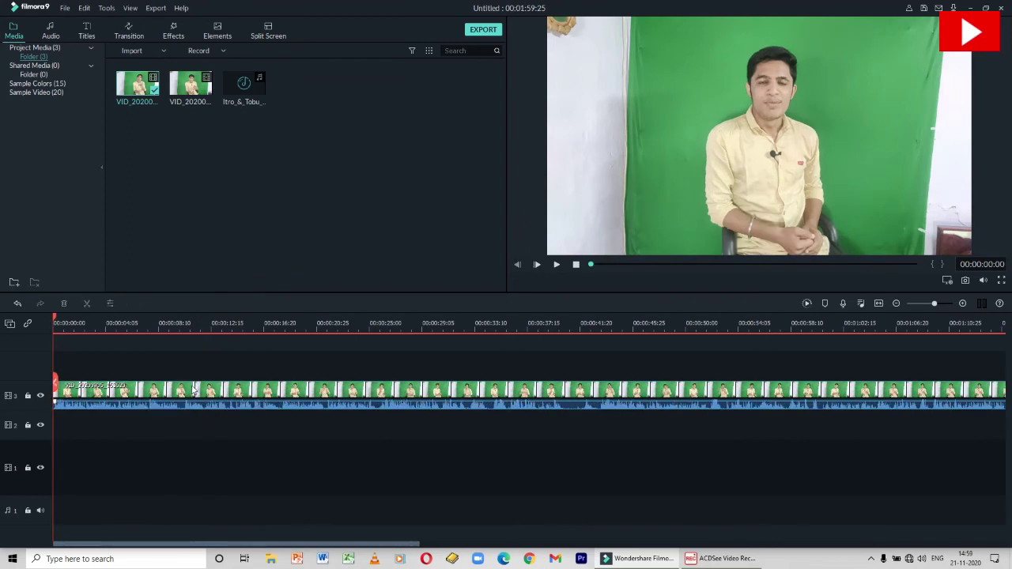
Step: Play the opening seconds of the trimmed clip on video track 3 twice to review the cut
{"action": "key", "text": "space"}
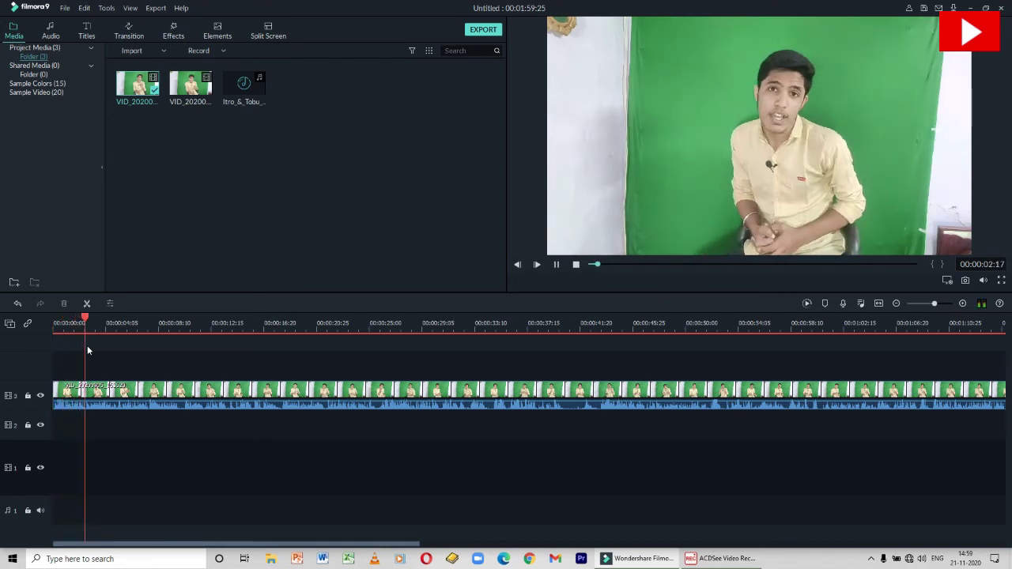
{"action": "key", "text": "space"}
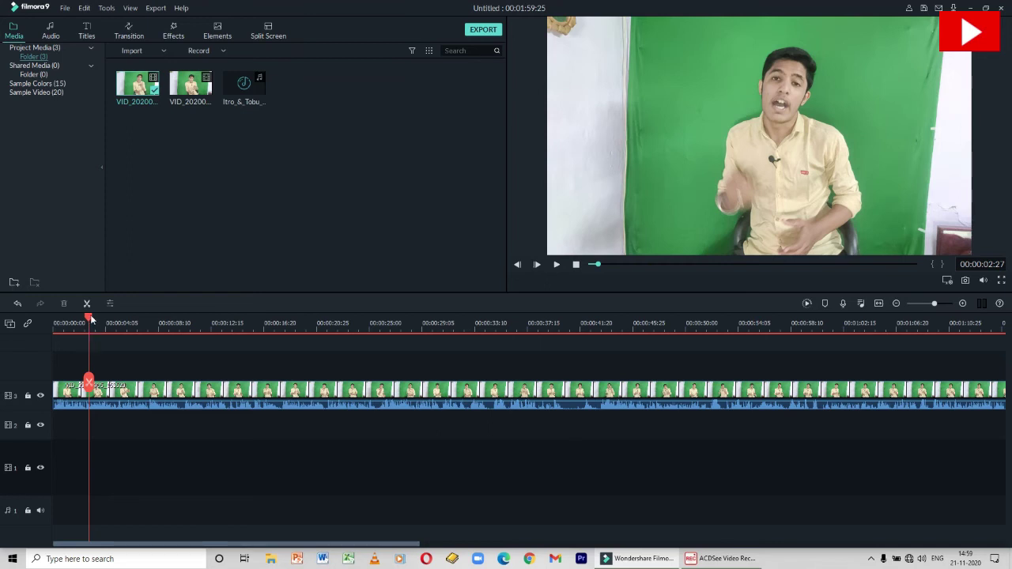
{"action": "left_click_drag", "start_coordinate": [90, 319], "coordinate": [24, 324]}
{"action": "key", "text": "space"}
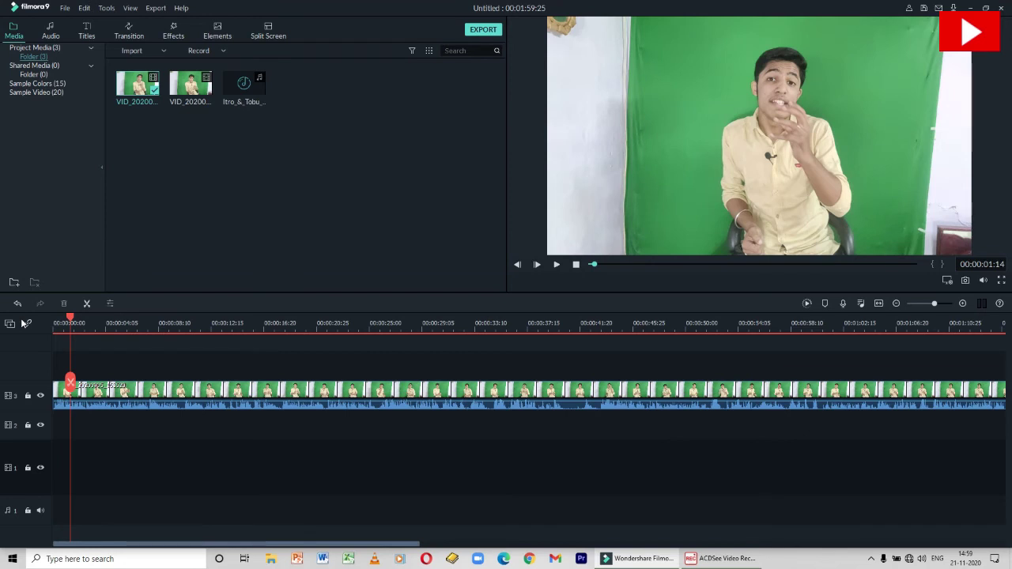
{"action": "key", "text": "space"}
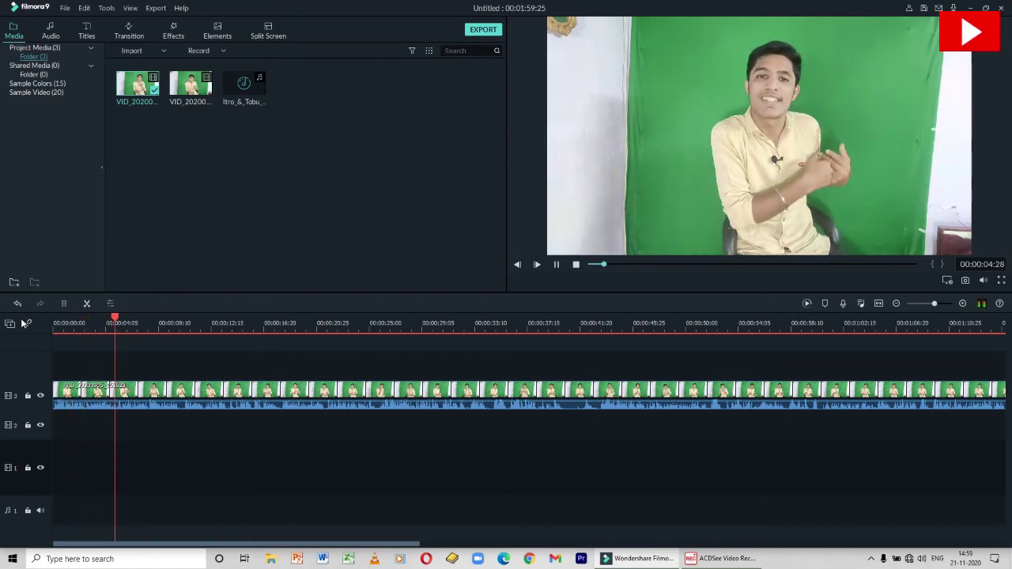
{"action": "key", "text": "space"}
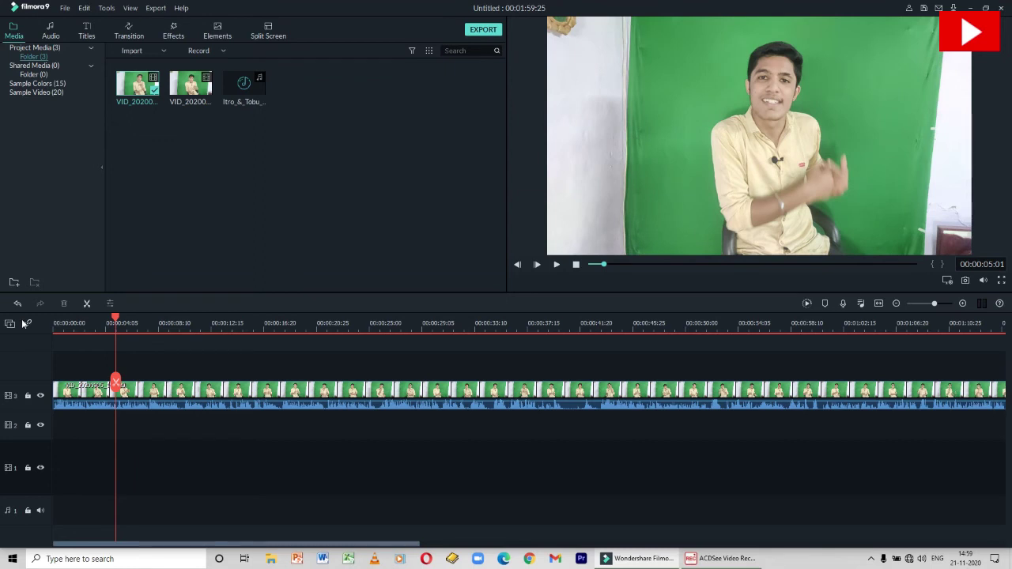
Step: Show the audio meter, play two short passages to watch the sound levels, and hide the meter again
{"action": "left_click", "coordinate": [981, 305]}
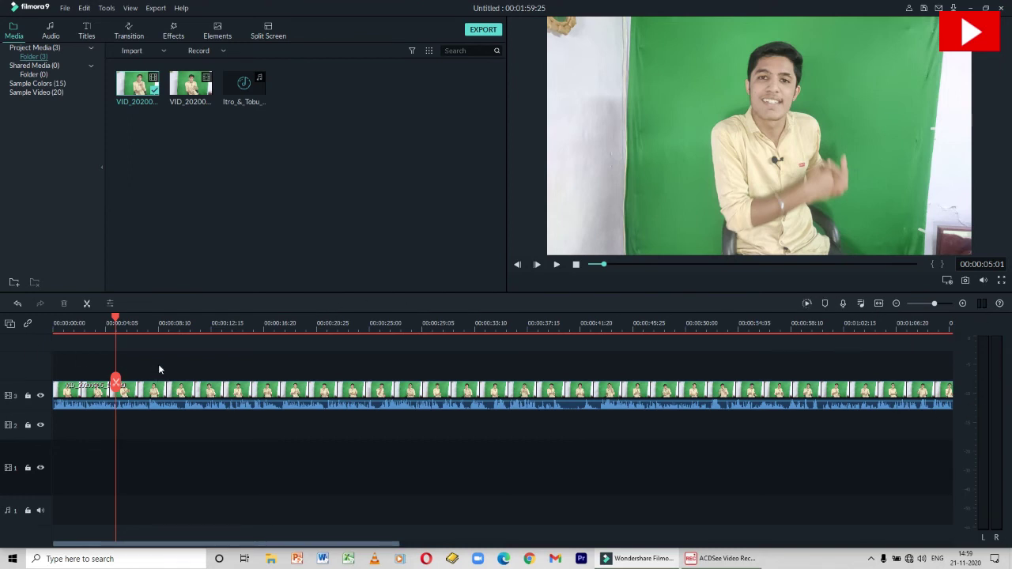
{"action": "key", "text": "space"}
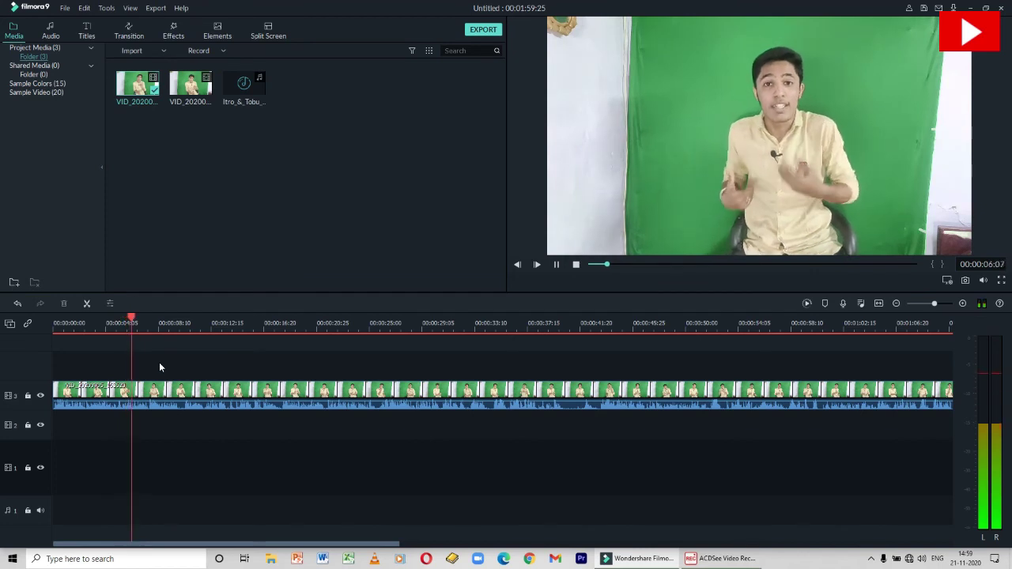
{"action": "key", "text": "space"}
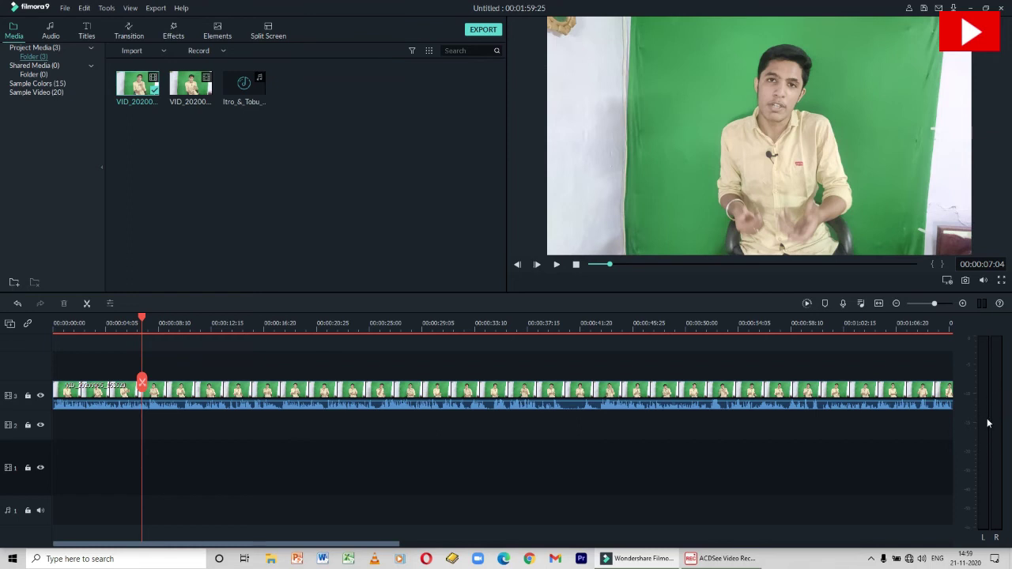
{"action": "key", "text": "space"}
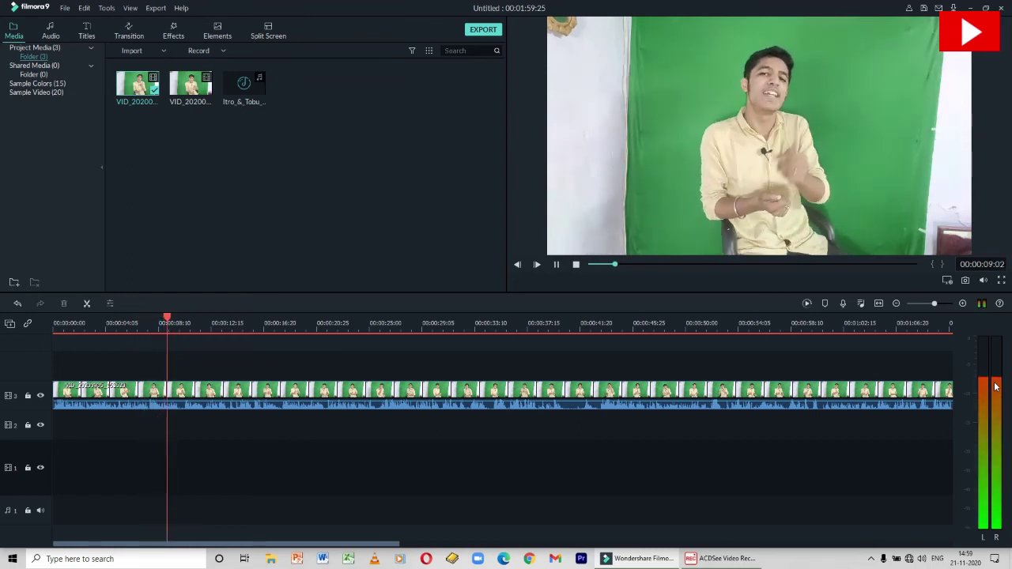
{"action": "key", "text": "space"}
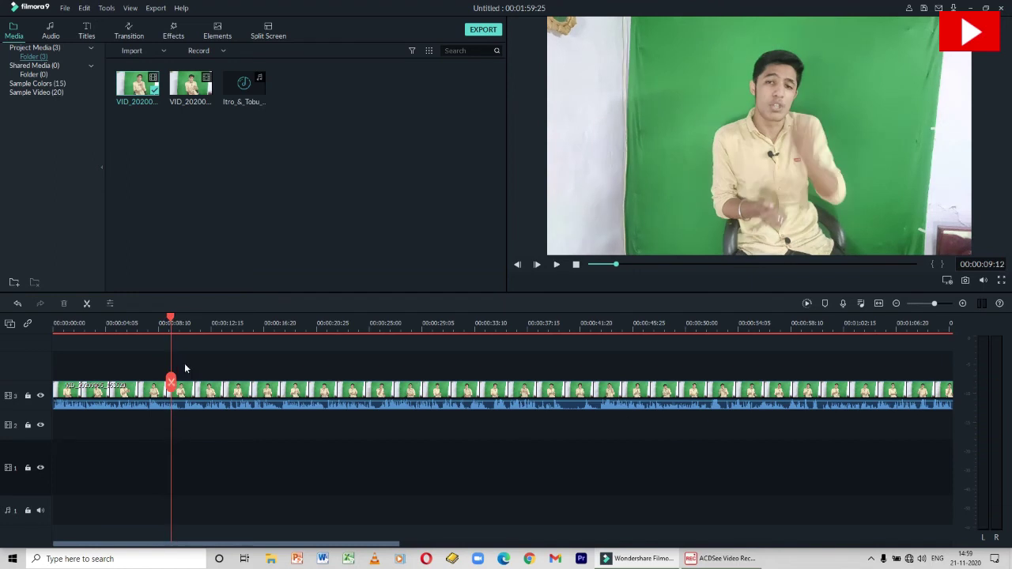
{"action": "left_click", "coordinate": [981, 303]}
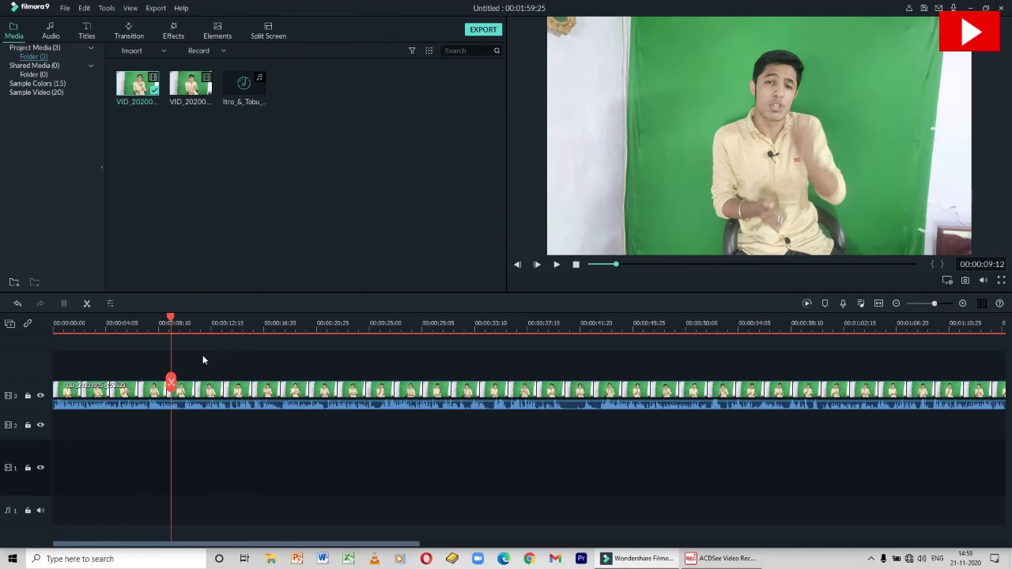
Step: Hide video track 3 and make it visible again
{"action": "left_click", "coordinate": [41, 395]}
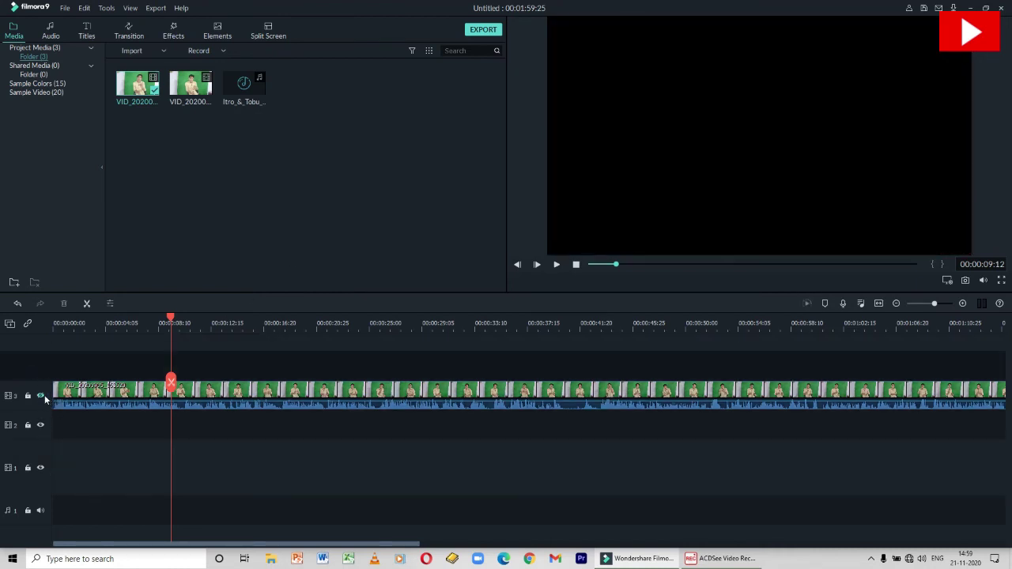
{"action": "left_click", "coordinate": [44, 395]}
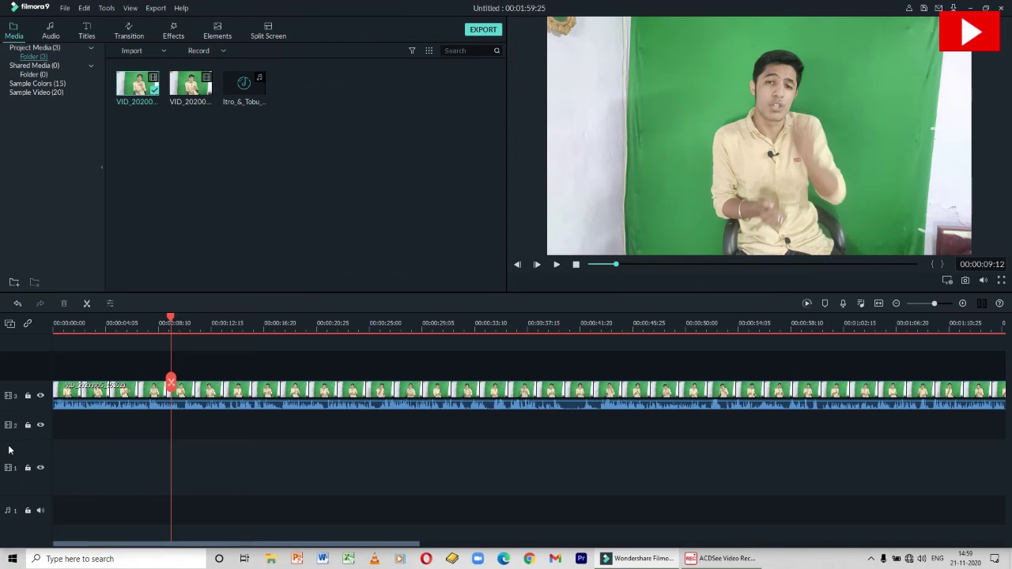
Step: Lock video track 3, place the second video clip on video track 2 at 00:00:05:28, and undo the changes
{"action": "left_click", "coordinate": [28, 397]}
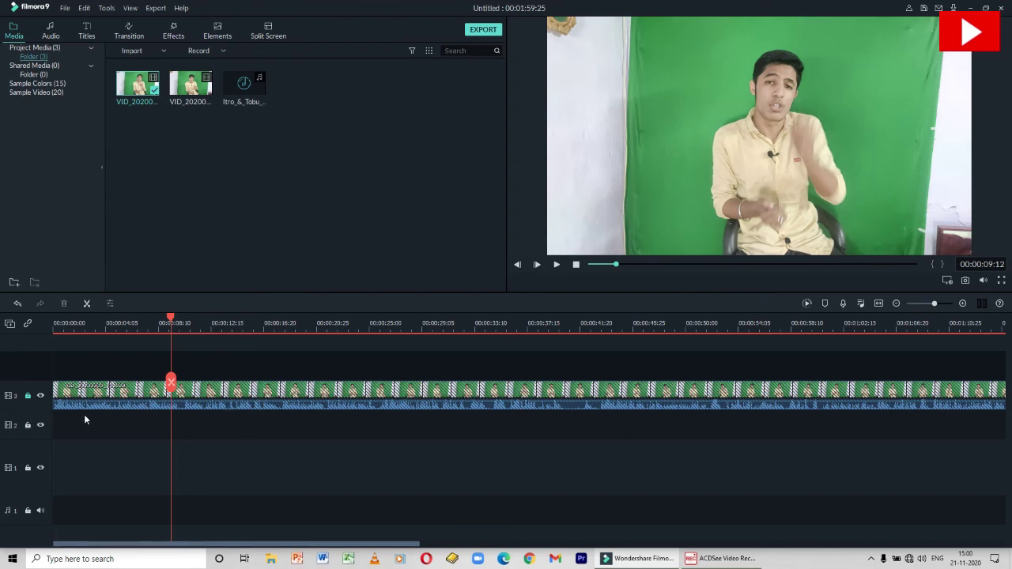
{"action": "left_click_drag", "start_coordinate": [192, 91], "coordinate": [133, 423]}
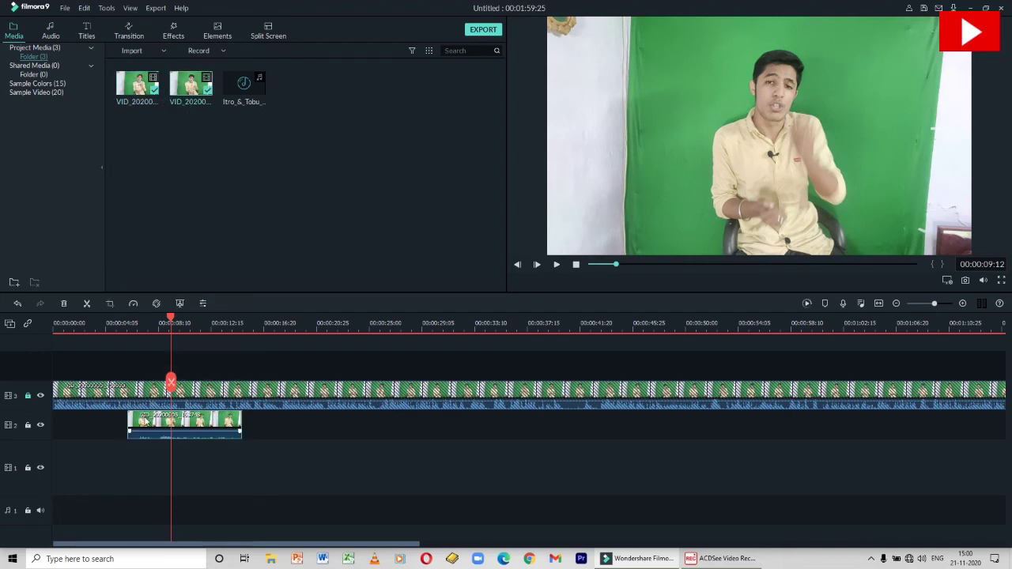
{"action": "key", "text": "ctrl+z"}
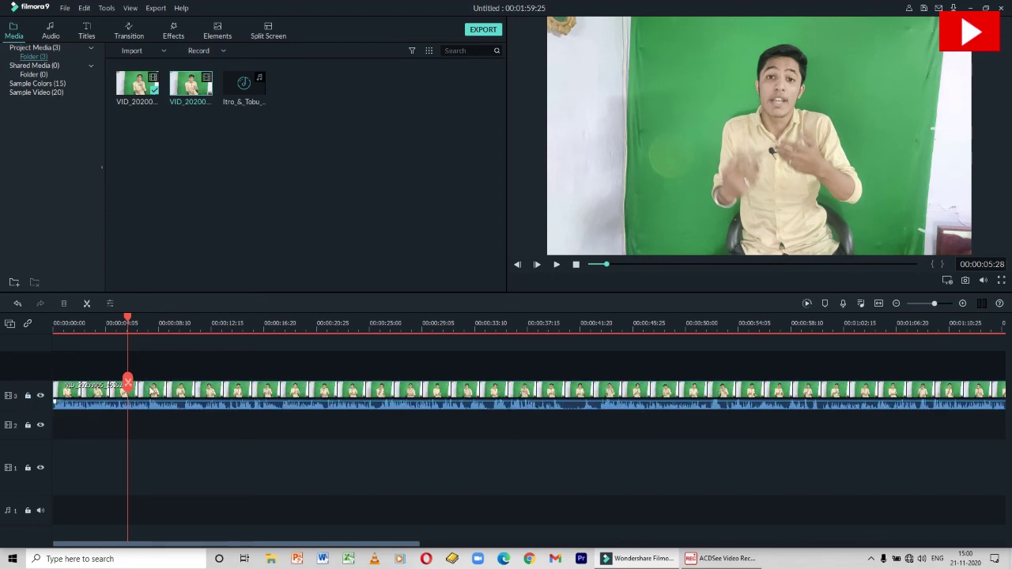
Step: Try to split the clip with video track 3 locked, and split it at 00:00:05:26 after unlocking the track
{"action": "left_click", "coordinate": [28, 396]}
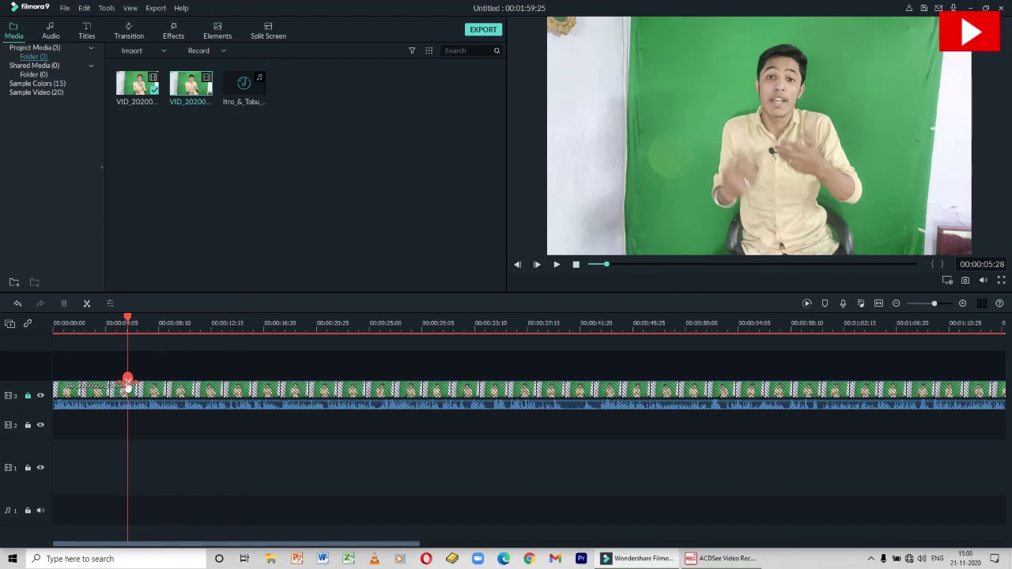
{"action": "left_click_drag", "start_coordinate": [128, 385], "coordinate": [127, 385]}
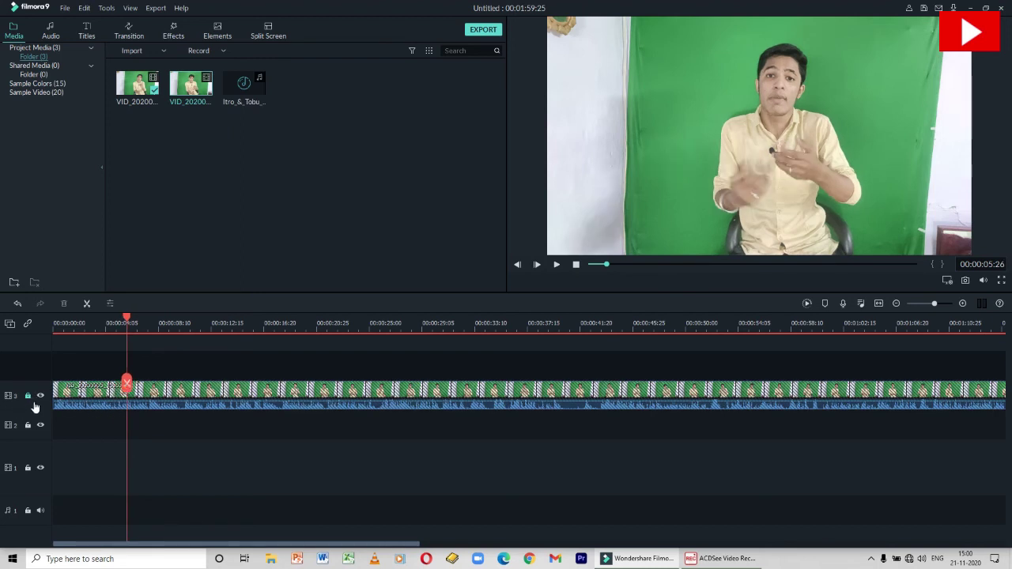
{"action": "left_click", "coordinate": [28, 396]}
{"action": "left_click", "coordinate": [129, 385]}
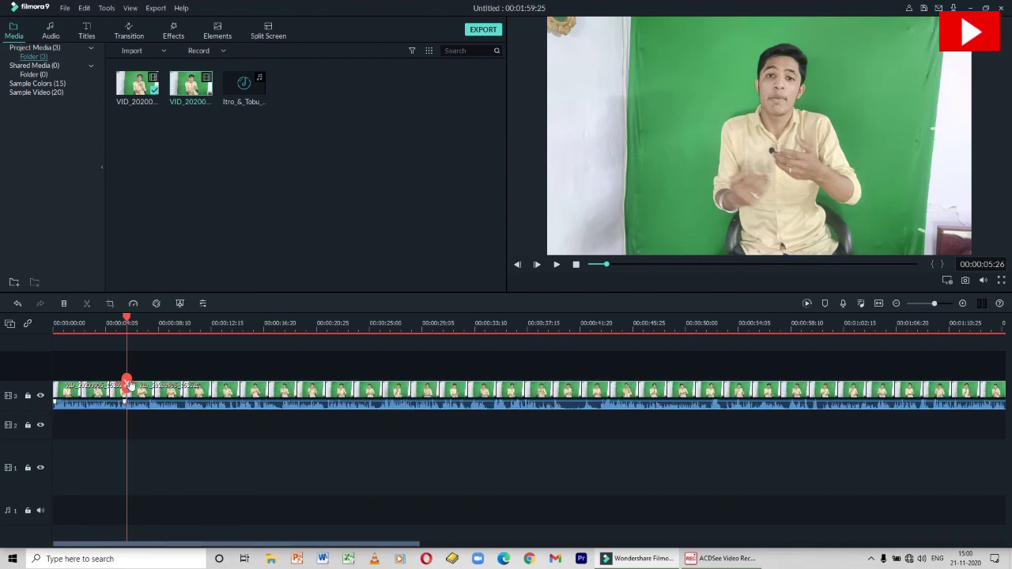
{"action": "key", "text": "space"}
Step: Toggle the lock on video track 3, leaving it unlocked, and undo the split at 00:00:05:26
{"action": "left_click", "coordinate": [29, 395]}
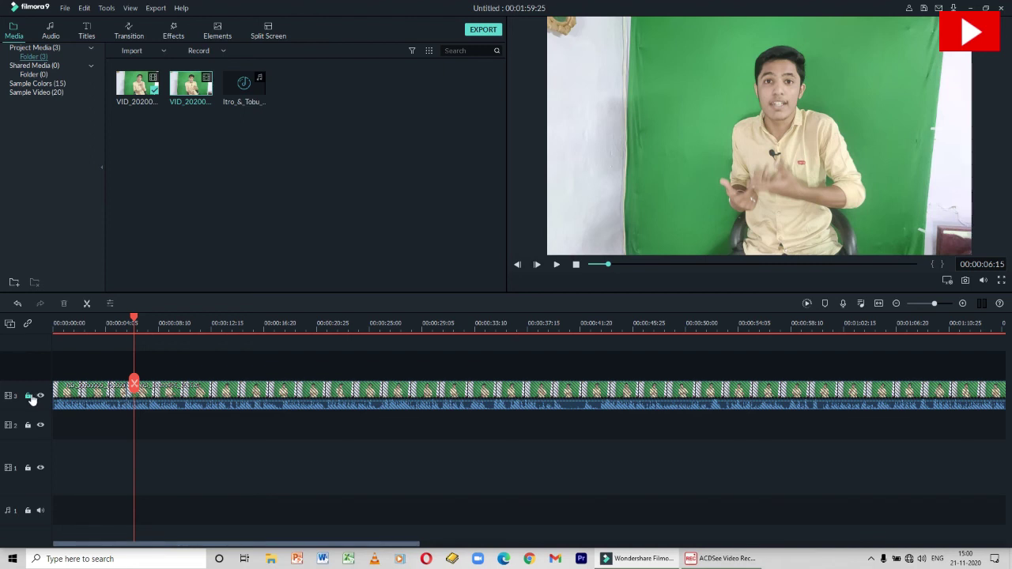
{"action": "left_click", "coordinate": [30, 396]}
{"action": "left_click", "coordinate": [30, 397]}
{"action": "left_click", "coordinate": [30, 397]}
{"action": "left_click", "coordinate": [49, 408]}
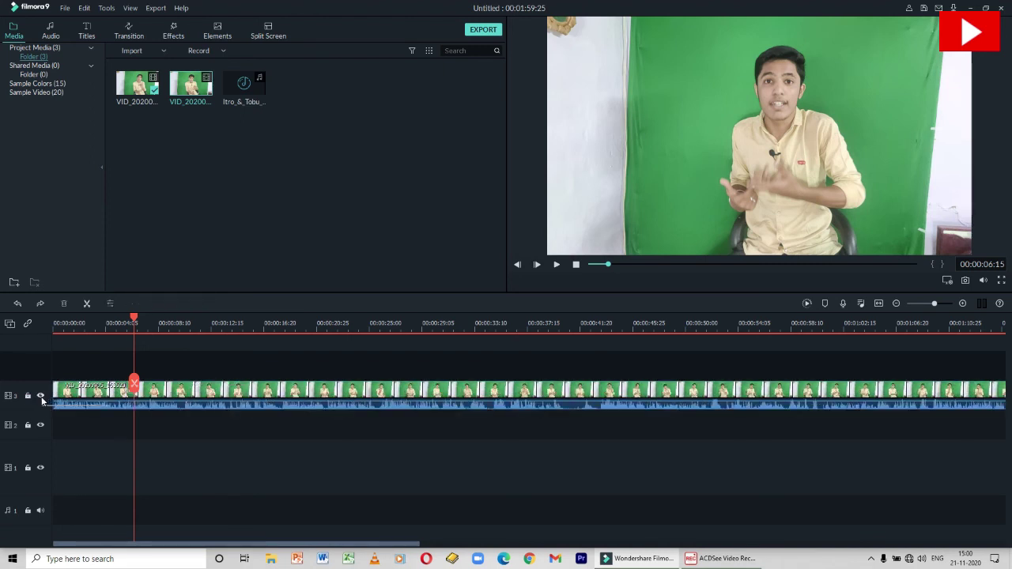
Step: Hide video track 3 and play the timeline from 00:00:06:15 to check the preview
{"action": "left_click", "coordinate": [41, 397]}
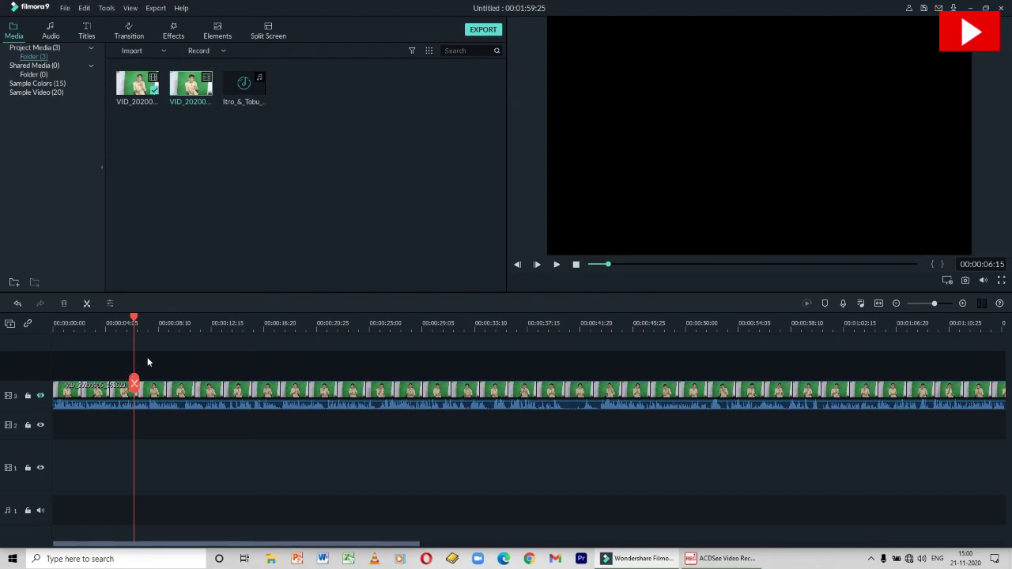
{"action": "left_click", "coordinate": [147, 395]}
{"action": "key", "text": "space"}
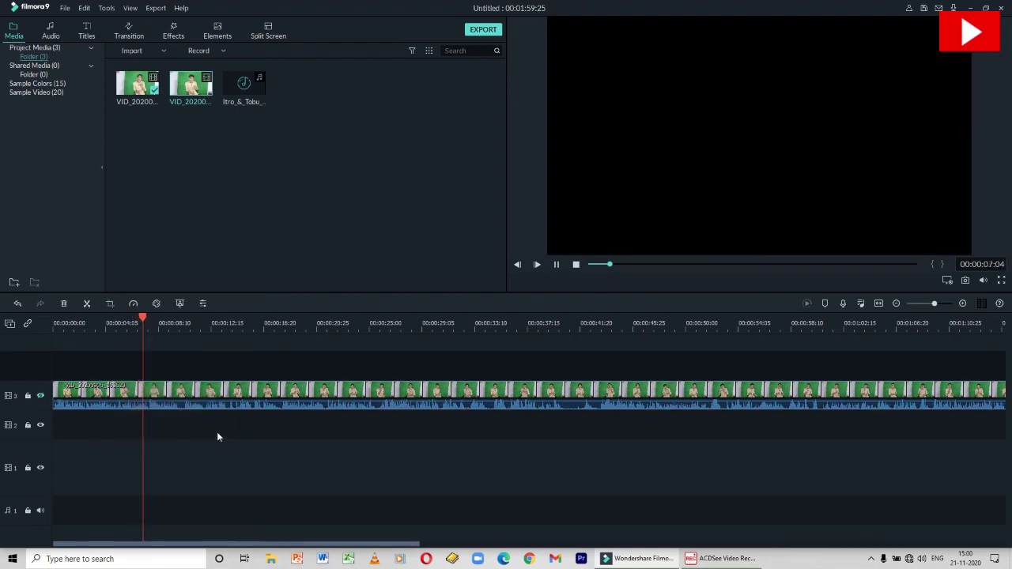
Step: Stop playback, make video track 3 visible again, and play the timeline briefly from the start to check the preview
{"action": "key", "text": "space"}
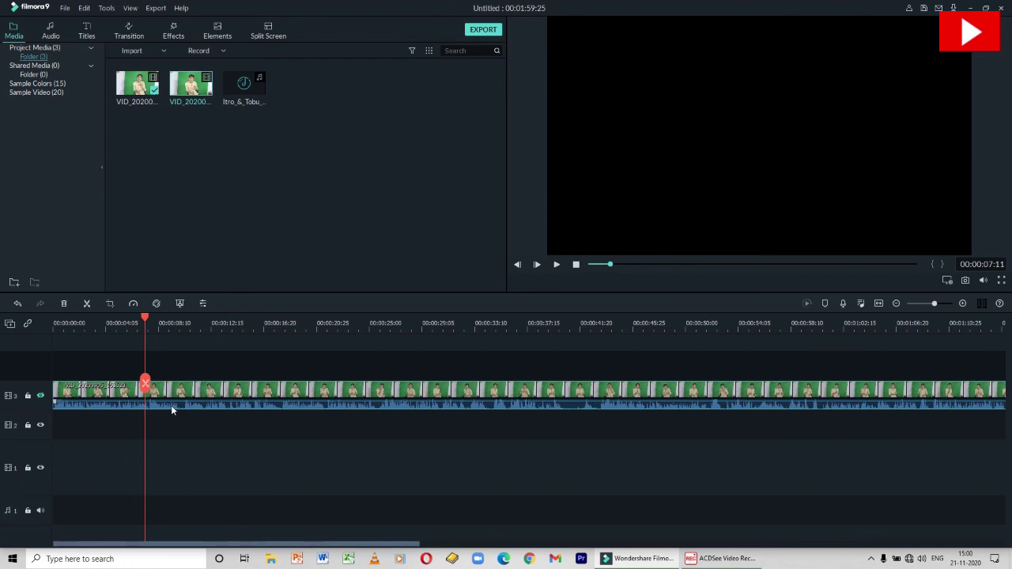
{"action": "left_click", "coordinate": [40, 395]}
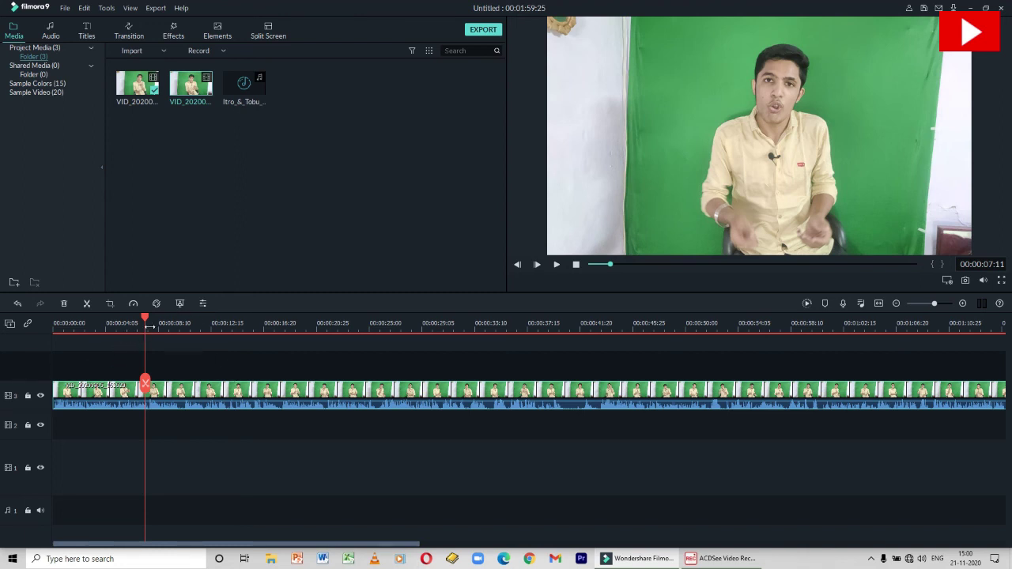
{"action": "left_click_drag", "start_coordinate": [148, 325], "coordinate": [4, 340]}
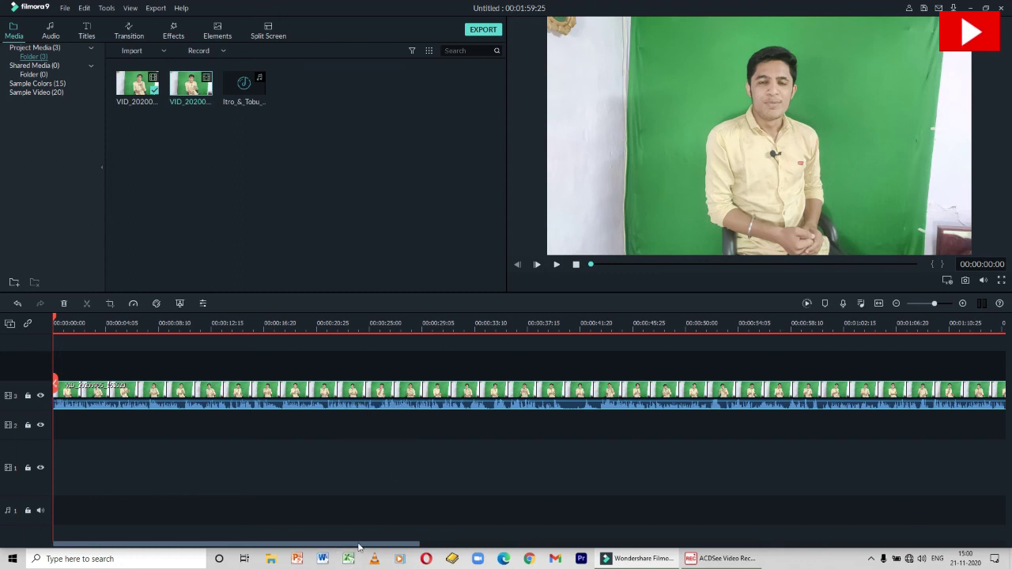
{"action": "key", "text": "space"}
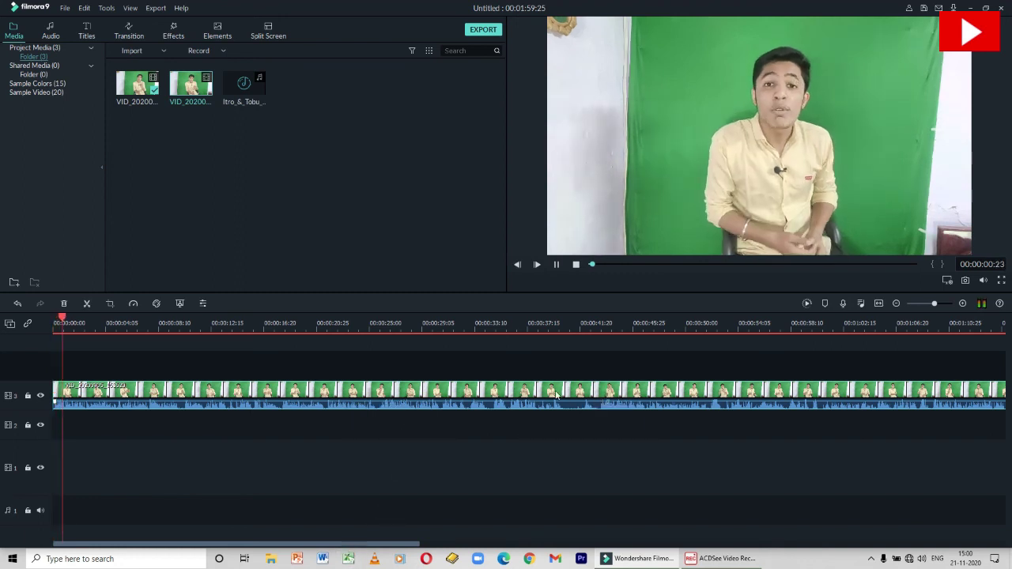
{"action": "key", "text": "space"}
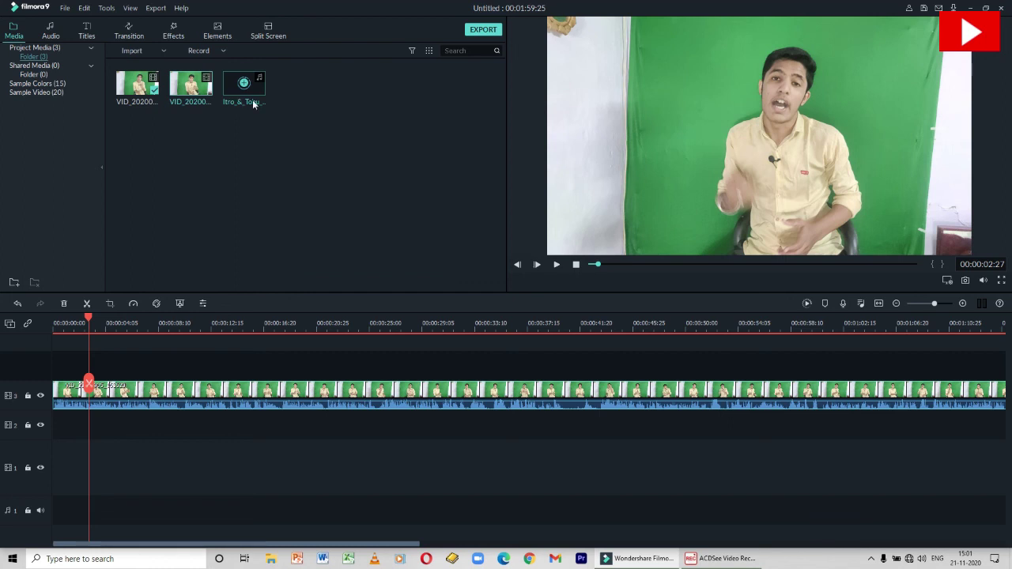
Step: Place the Itro & Tobu Cloud 9 music at the start of audio track 1, raise its volume to 6.91 dB, and preview the mix
{"action": "left_click_drag", "start_coordinate": [253, 103], "coordinate": [49, 459]}
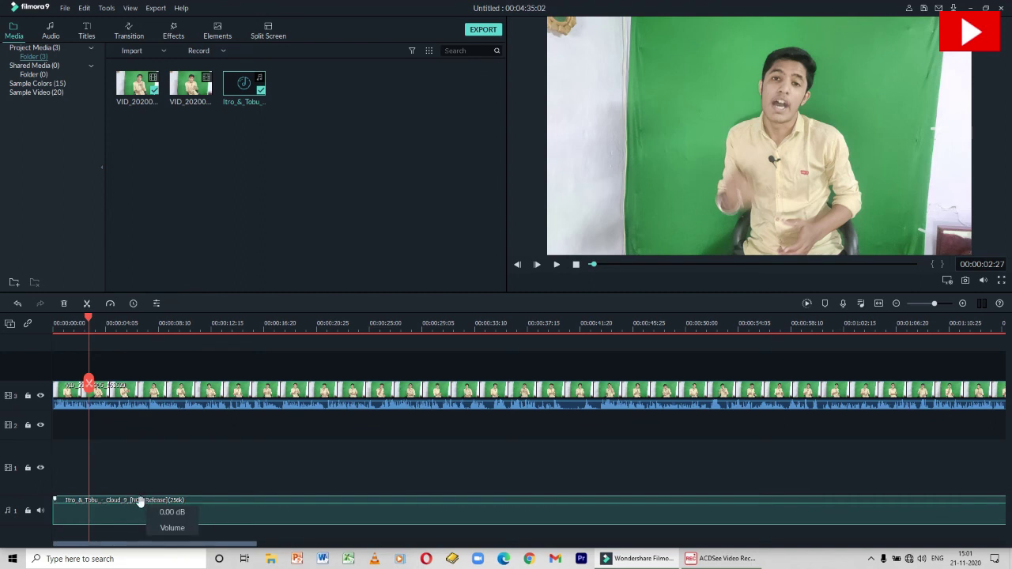
{"action": "mouse_move", "coordinate": [102, 510]}
{"action": "left_mouse_down"}
{"action": "mouse_move", "coordinate": [102, 483]}
{"action": "mouse_move", "coordinate": [92, 536]}
{"action": "mouse_move", "coordinate": [108, 499]}
{"action": "left_mouse_up"}
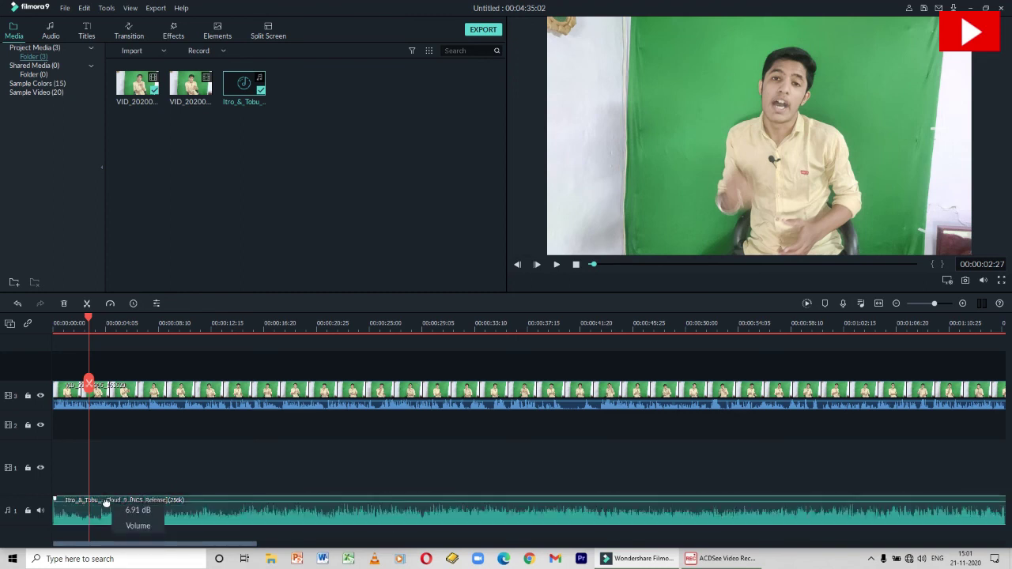
{"action": "key", "text": "space"}
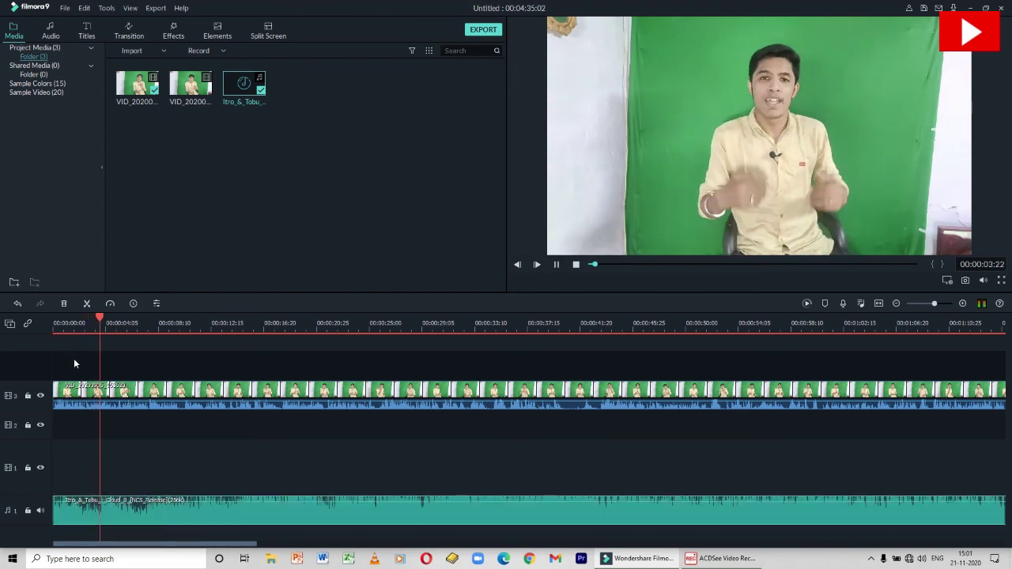
{"action": "key", "text": "space"}
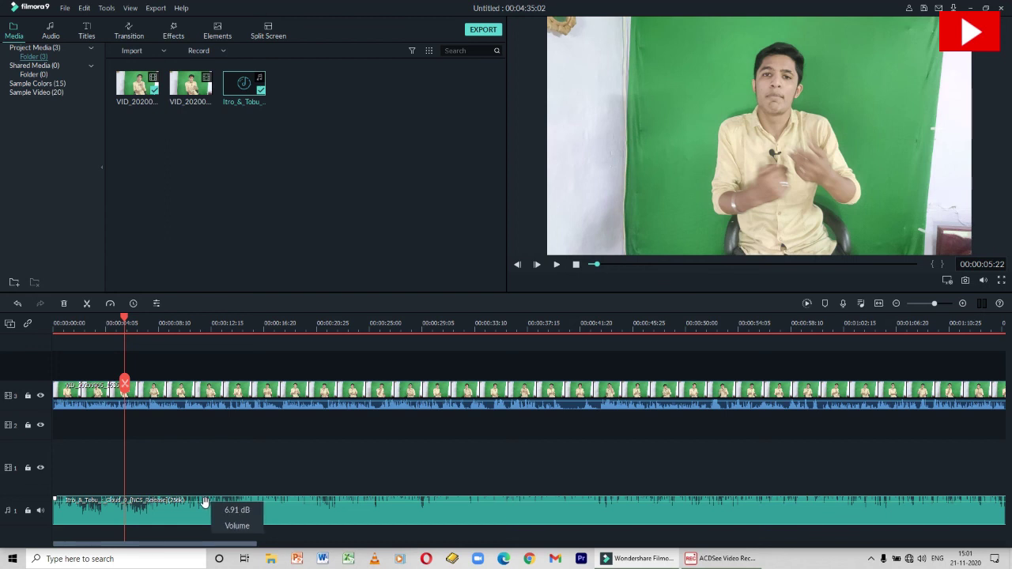
Step: Lower the music clip's volume to -10.91 dB on the timeline and play from 00:00:05:22 to check the balance
{"action": "left_click_drag", "start_coordinate": [204, 504], "coordinate": [202, 508]}
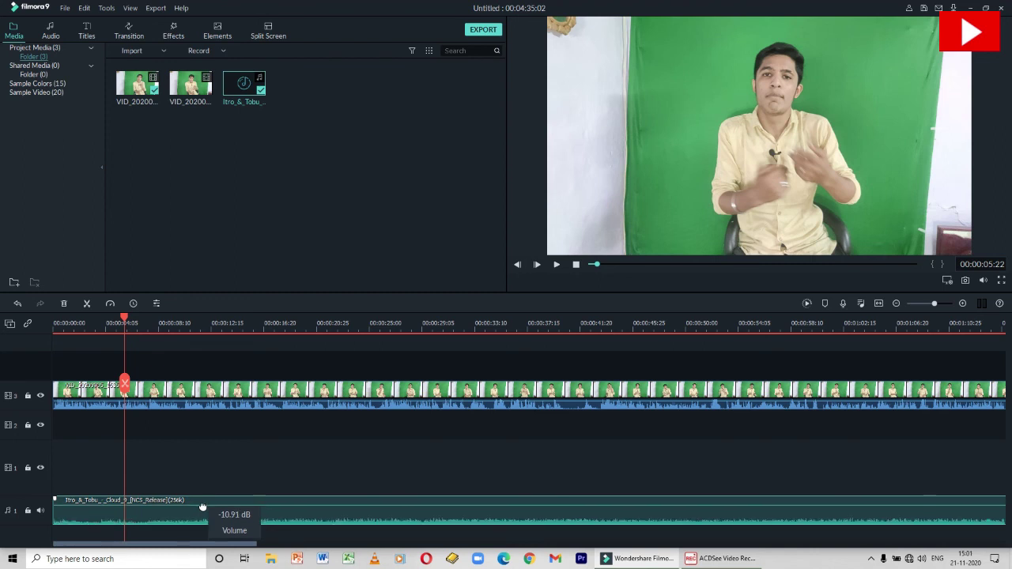
{"action": "key", "text": "space"}
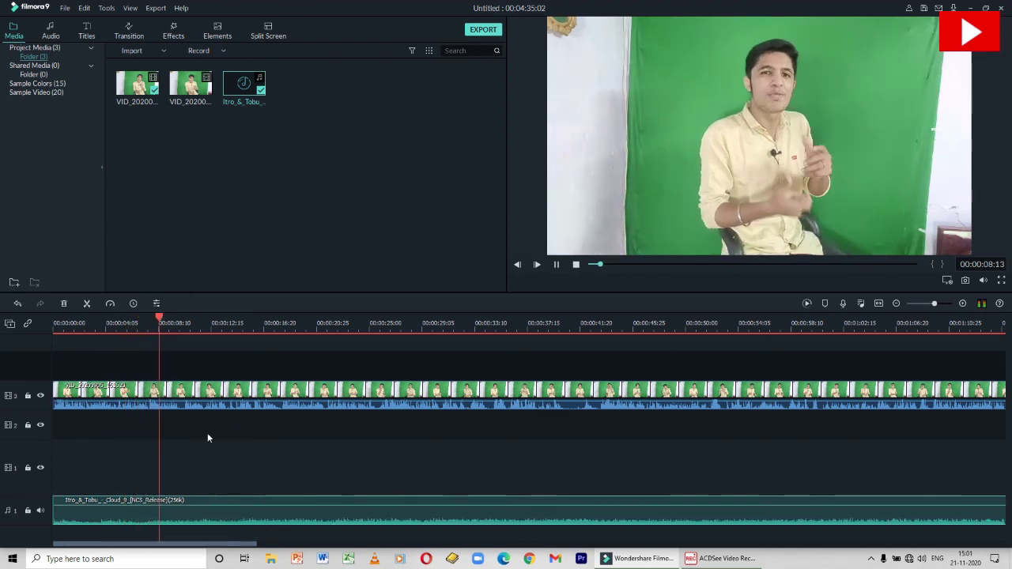
{"action": "key", "text": "space"}
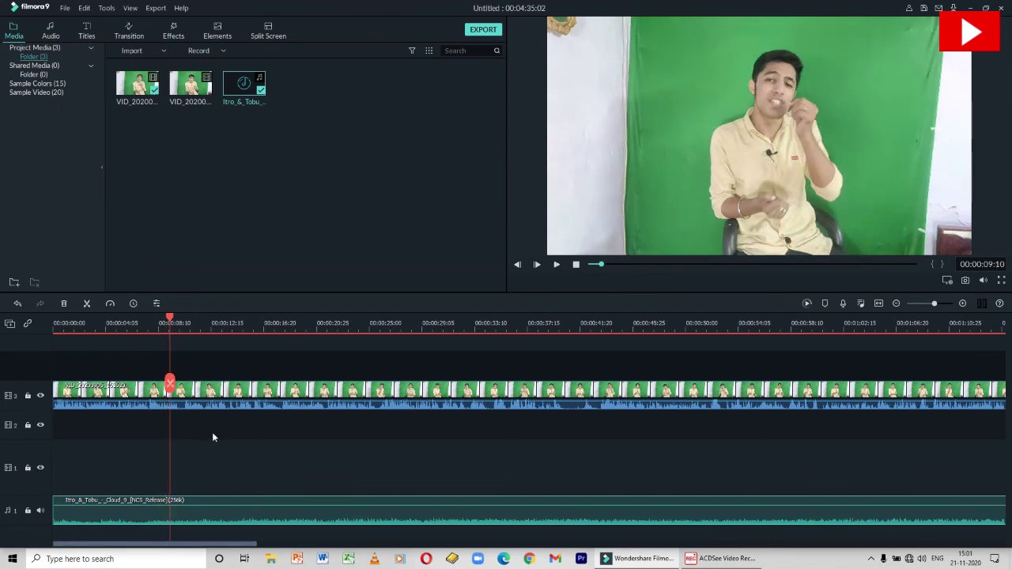
Step: Reduce the music clip's volume to -20.69 dB in its audio settings and apply the change
{"action": "double_click", "coordinate": [190, 519]}
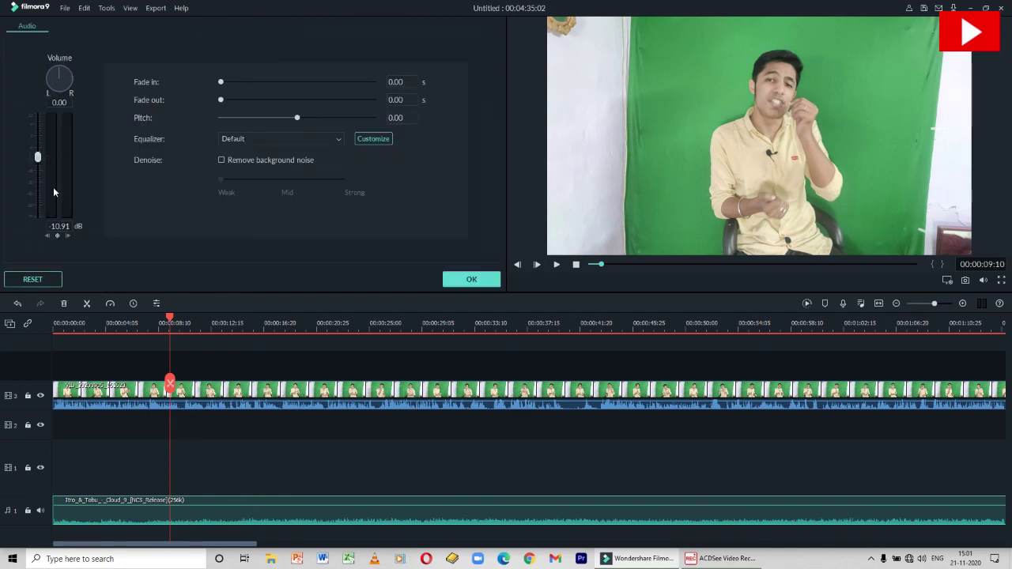
{"action": "mouse_move", "coordinate": [35, 160]}
{"action": "left_mouse_down"}
{"action": "mouse_move", "coordinate": [41, 96]}
{"action": "mouse_move", "coordinate": [43, 172]}
{"action": "left_mouse_up"}
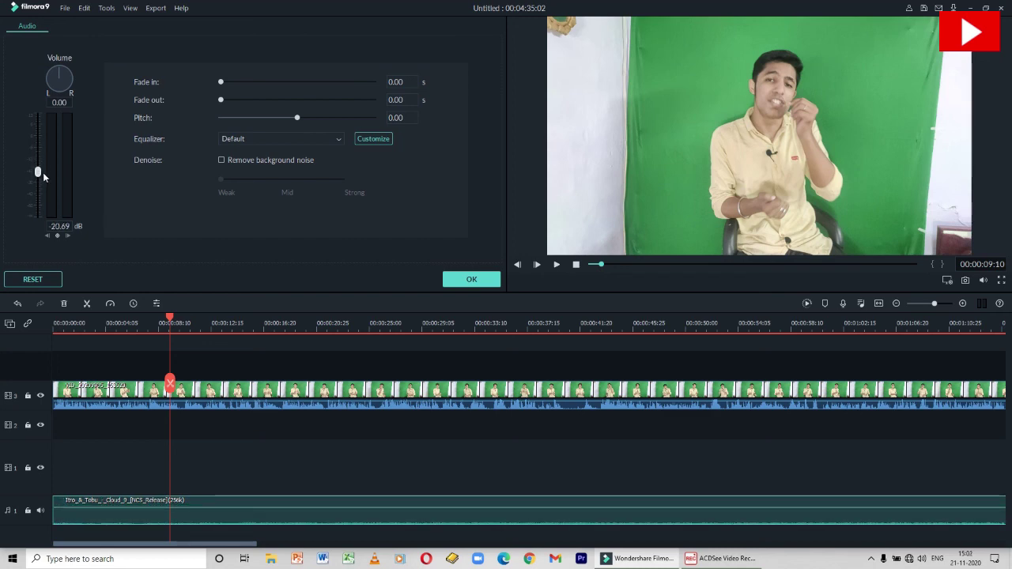
{"action": "left_click", "coordinate": [488, 276]}
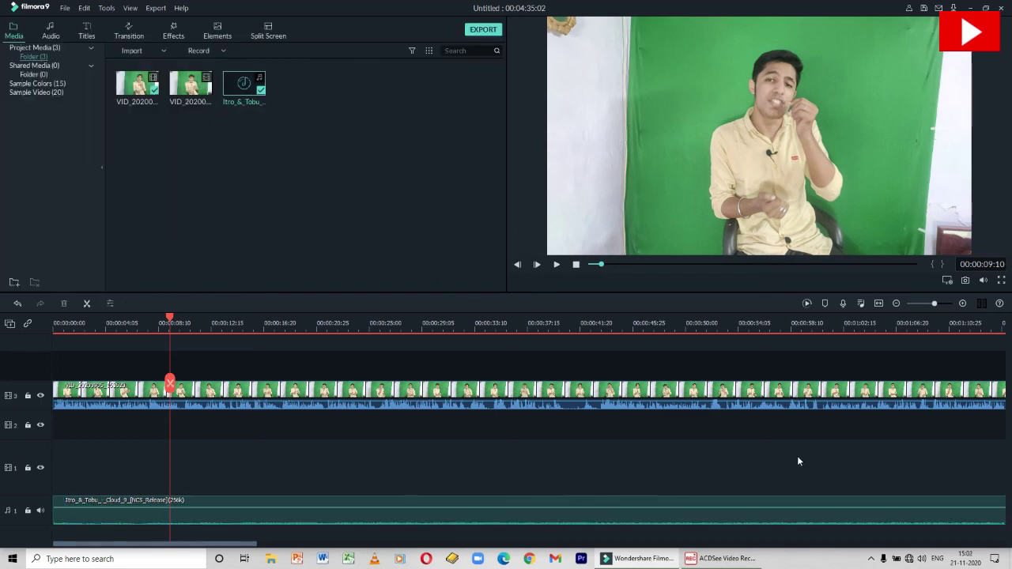